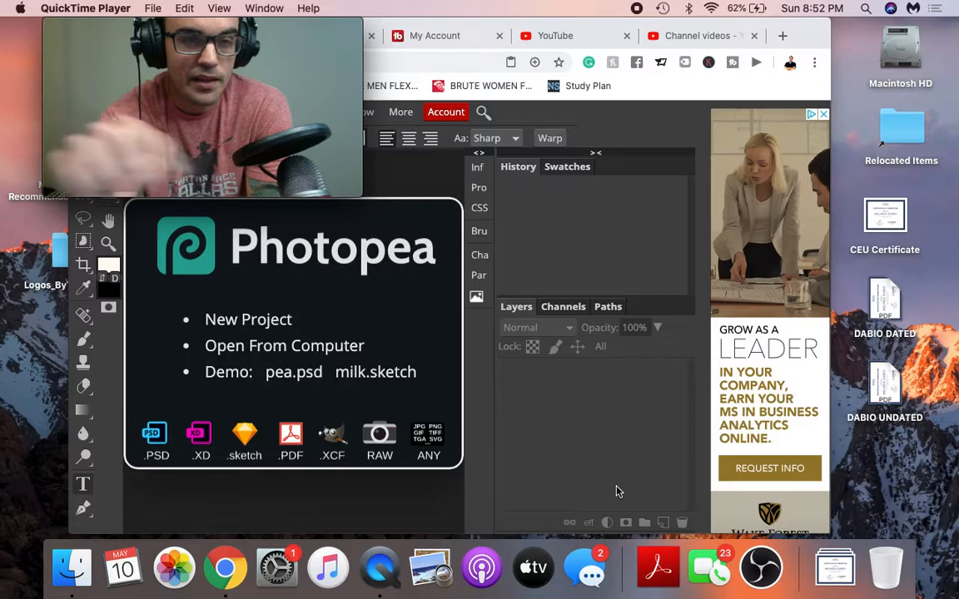
Look over the existing video thumbnails in the YouTube Studio channel videos list, and return to Photopea.
{"action": "left_click", "coordinate": [674, 36]}
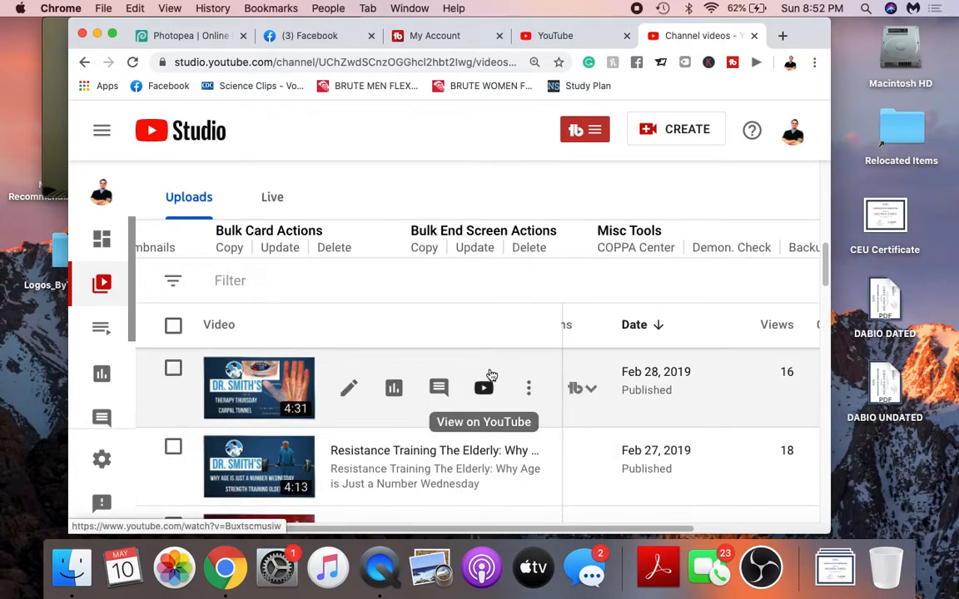
{"action": "left_click", "coordinate": [56, 77]}
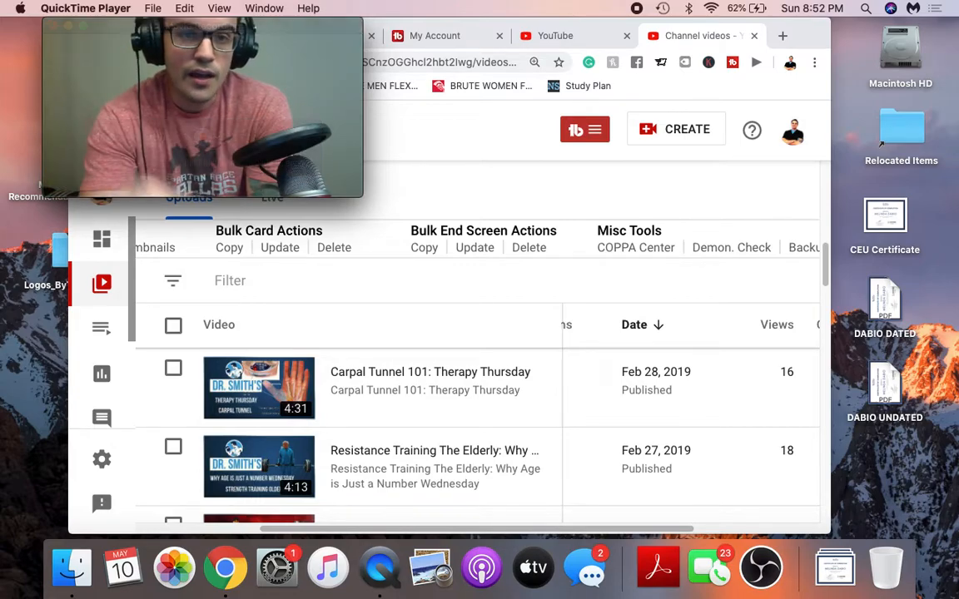
{"action": "left_click", "coordinate": [398, 159]}
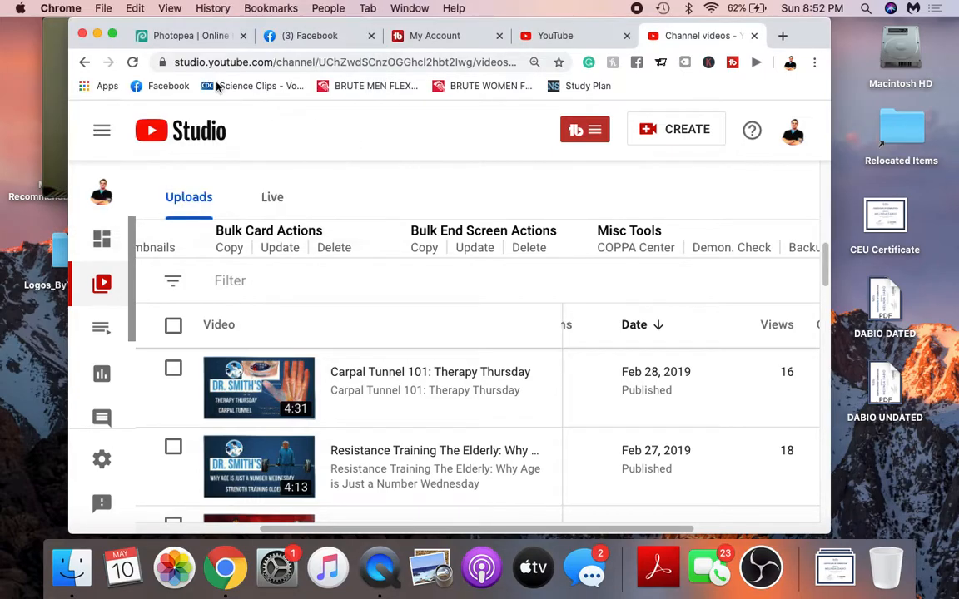
{"action": "left_click", "coordinate": [172, 37]}
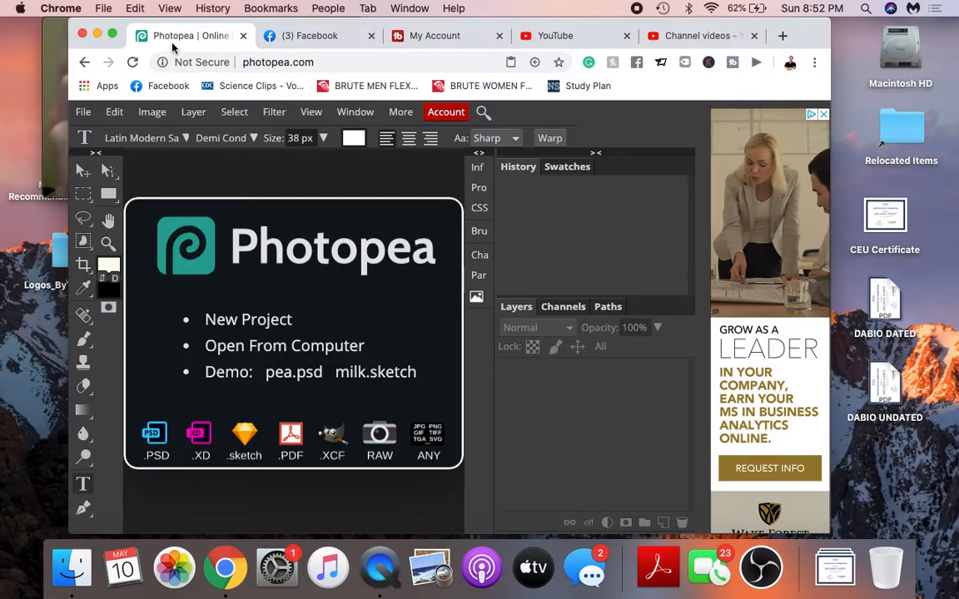
{"action": "left_click", "coordinate": [45, 56]}
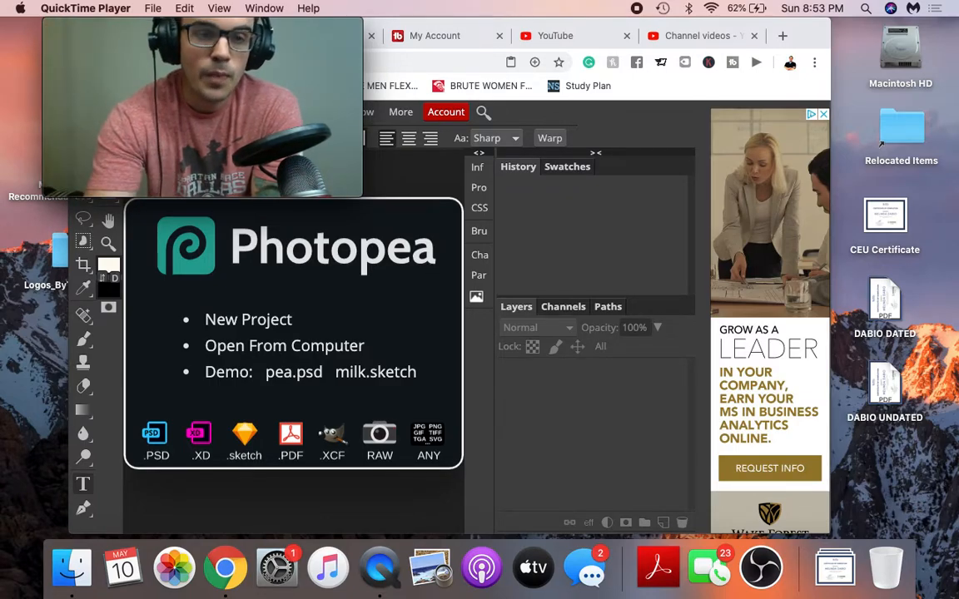
{"action": "left_click", "coordinate": [147, 262]}
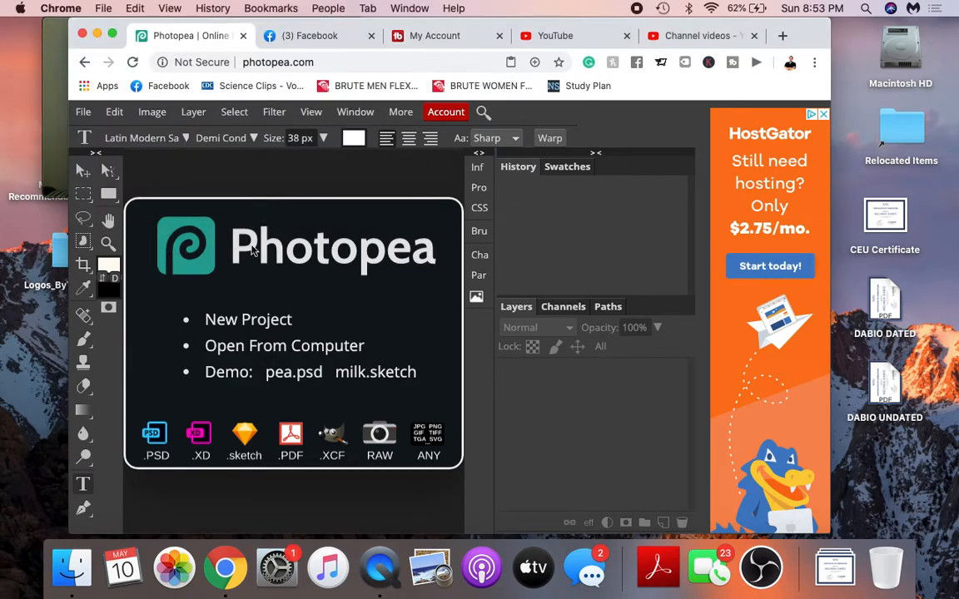
Start a new project with the 800 x 800 px Youtube Profile preset and open the blue maple-leaf "What Is Love?" template.
{"action": "left_click", "coordinate": [83, 112]}
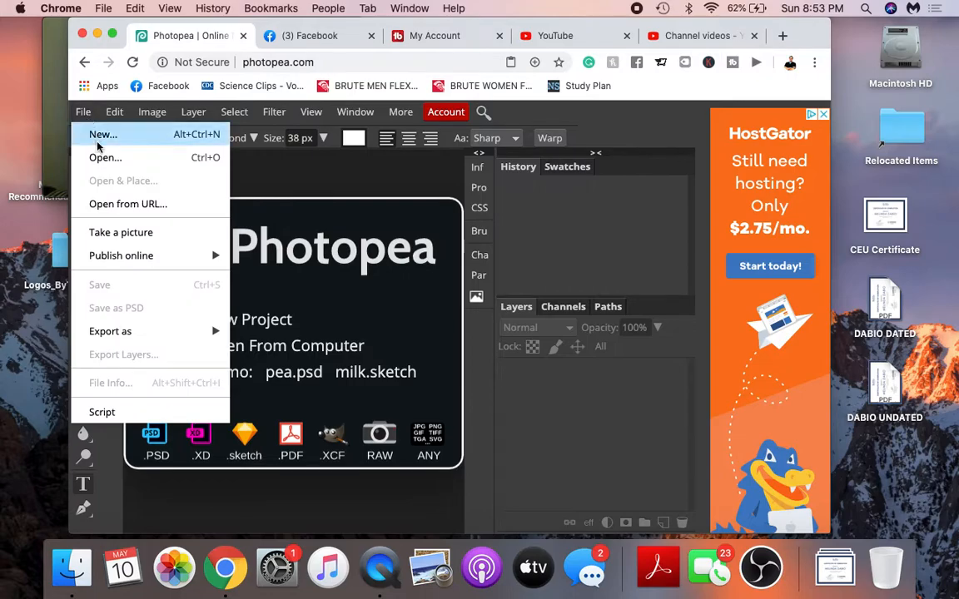
{"action": "left_click", "coordinate": [101, 135]}
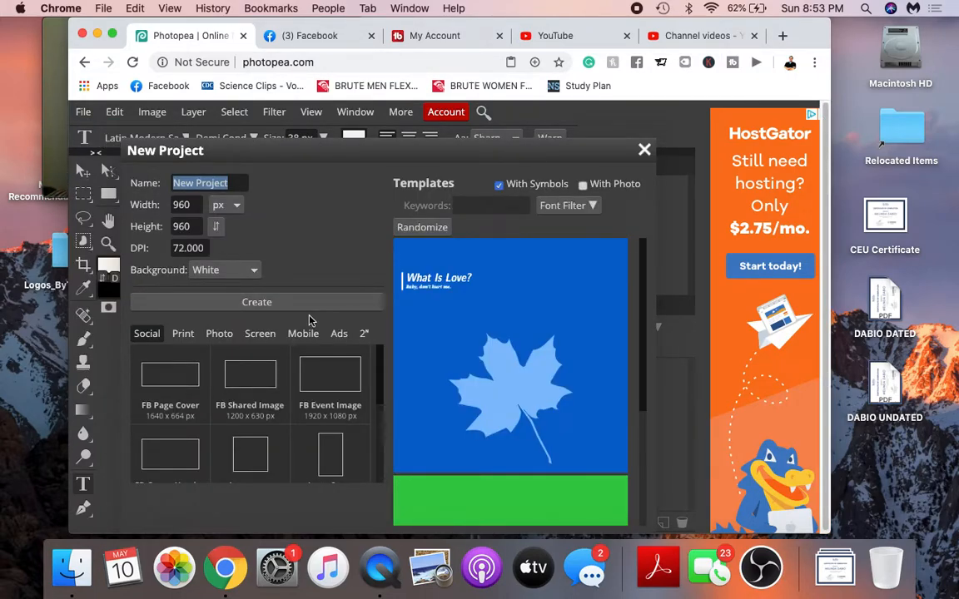
{"action": "scroll", "coordinate": [304, 377], "scroll_direction": "down", "scroll_amount": 3}
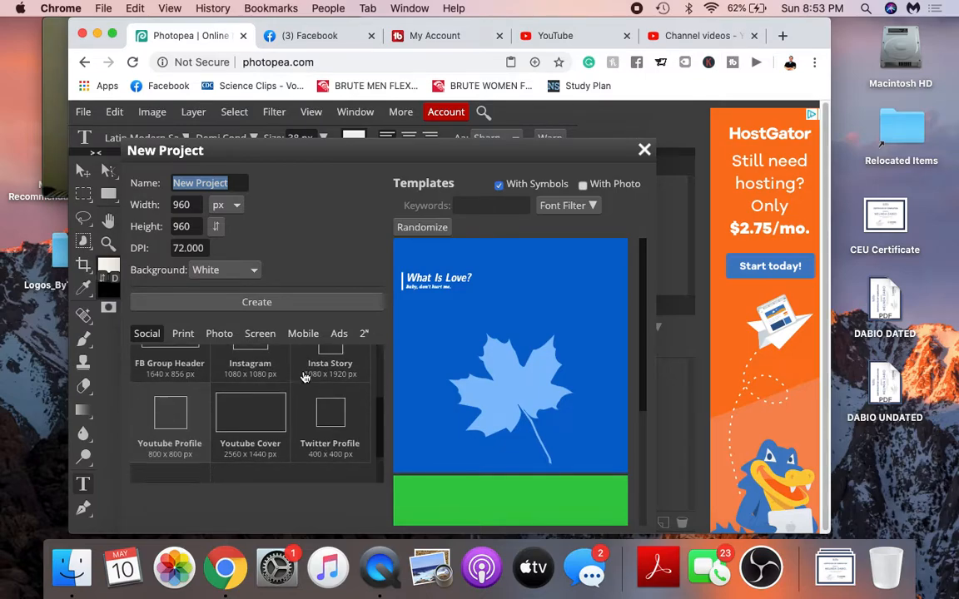
{"action": "scroll", "coordinate": [304, 377], "scroll_direction": "down", "scroll_amount": 1}
{"action": "left_click", "coordinate": [177, 407]}
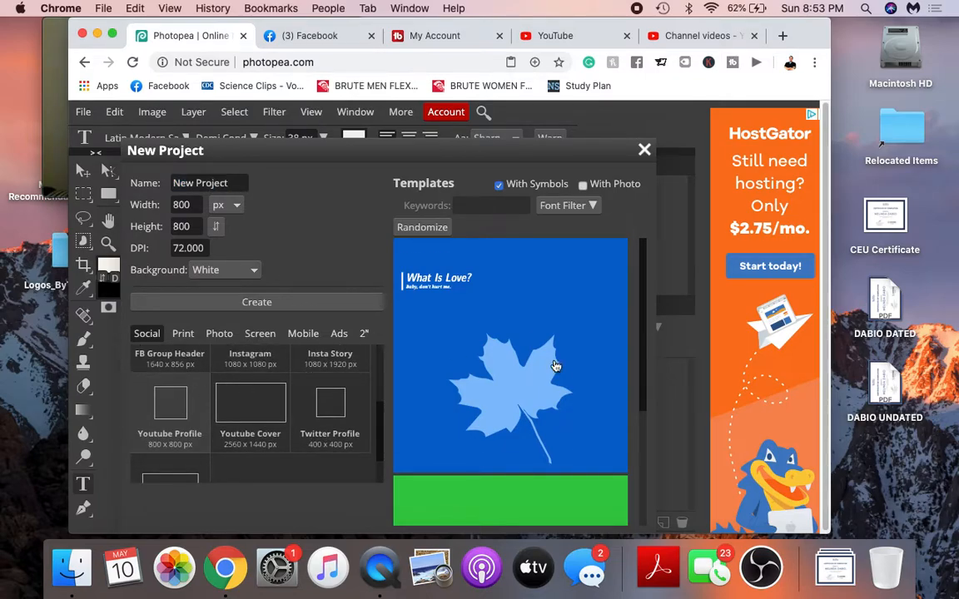
{"action": "left_click", "coordinate": [516, 313]}
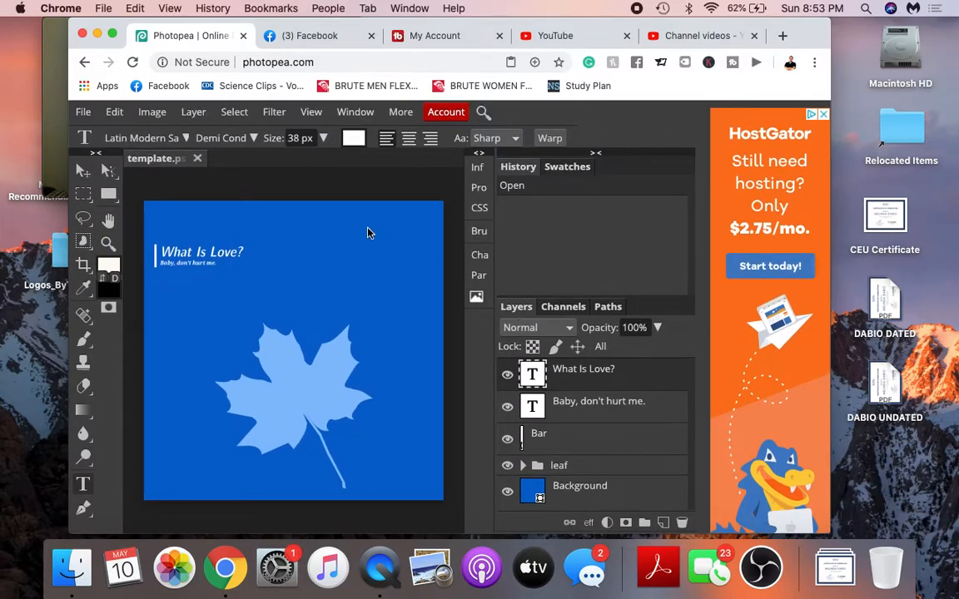
Replace the "What Is Love?" text with the channel owner's title and name followed by "Thumbnail Examples".
{"action": "left_click", "coordinate": [511, 379]}
{"action": "left_click", "coordinate": [511, 379]}
{"action": "double_click", "coordinate": [532, 376]}
{"action": "double_click", "coordinate": [532, 376]}
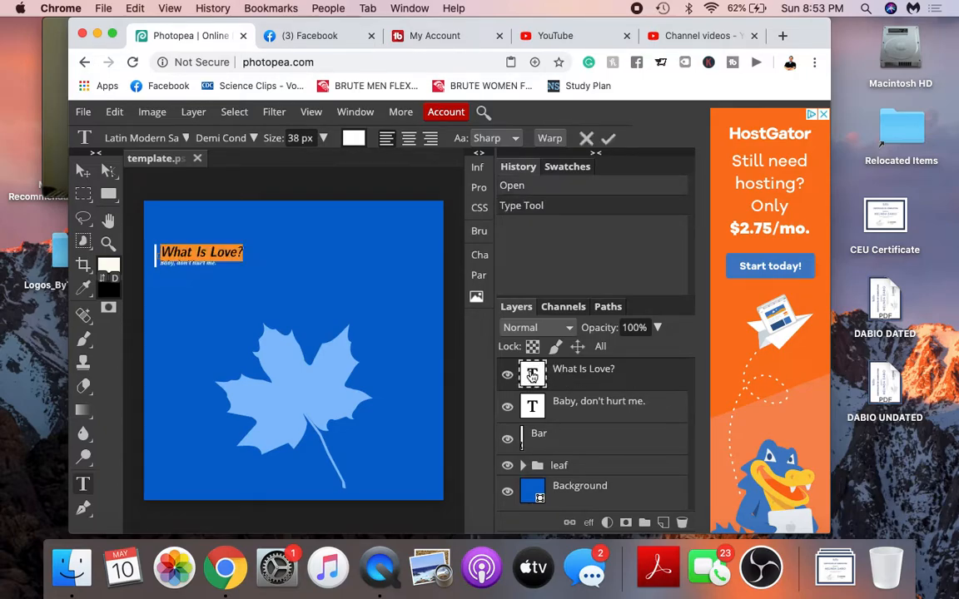
{"action": "key", "text": "BackSpace"}
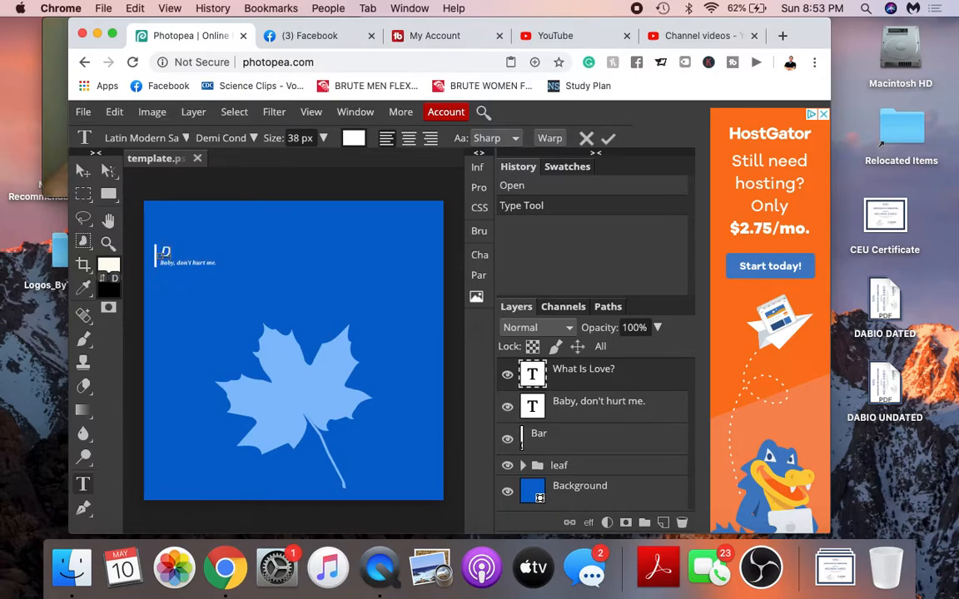
{"action": "type", "text": "Dr Smith"}
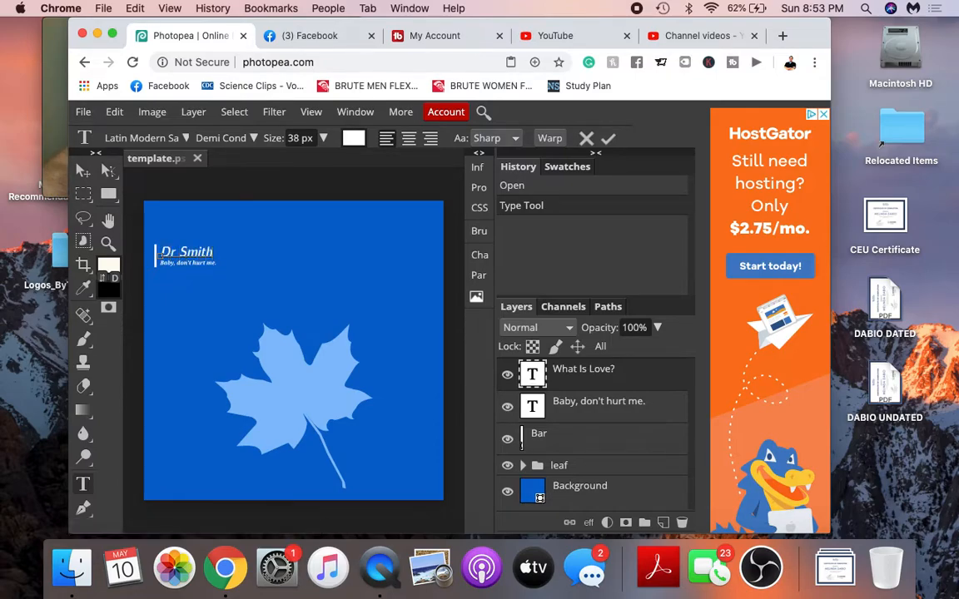
{"action": "type", "text": "s Thu"}
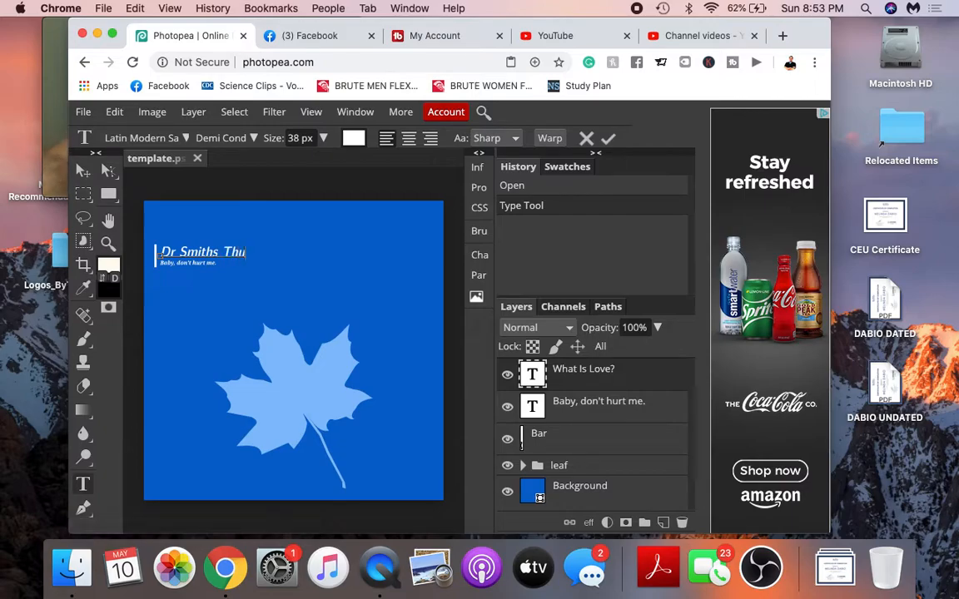
{"action": "type", "text": "mbna"}
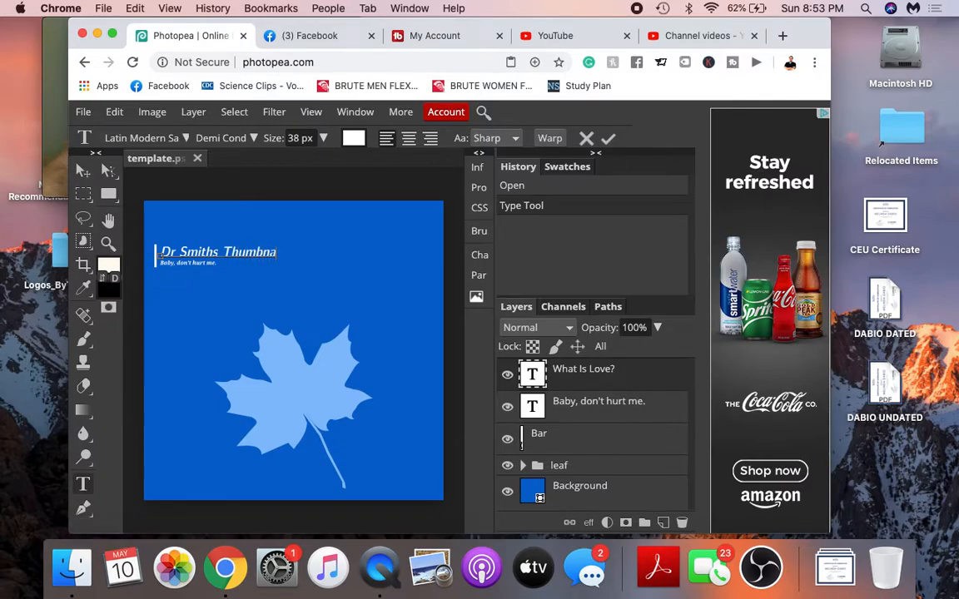
{"action": "type", "text": "il Examples"}
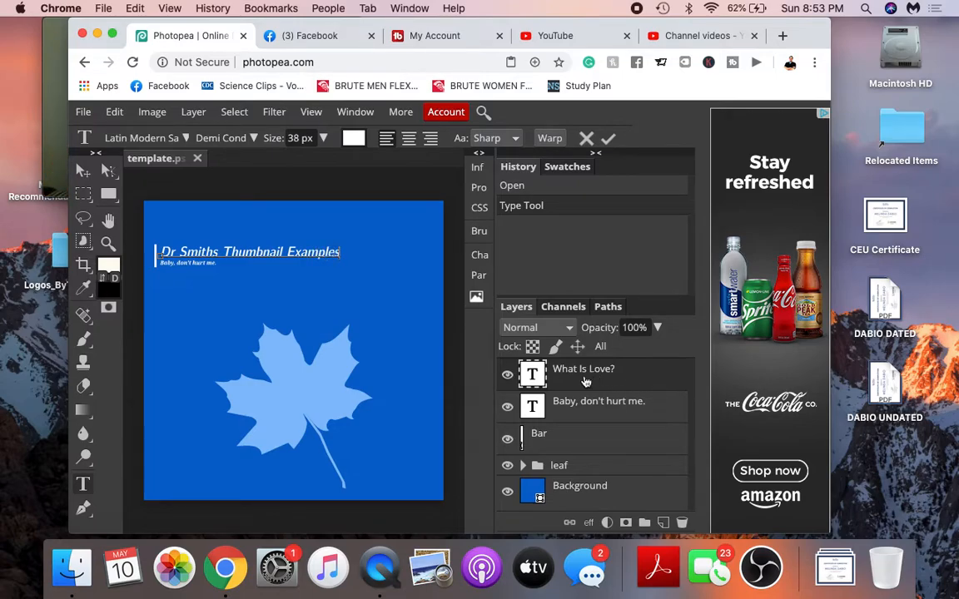
{"action": "key", "text": "Escape"}
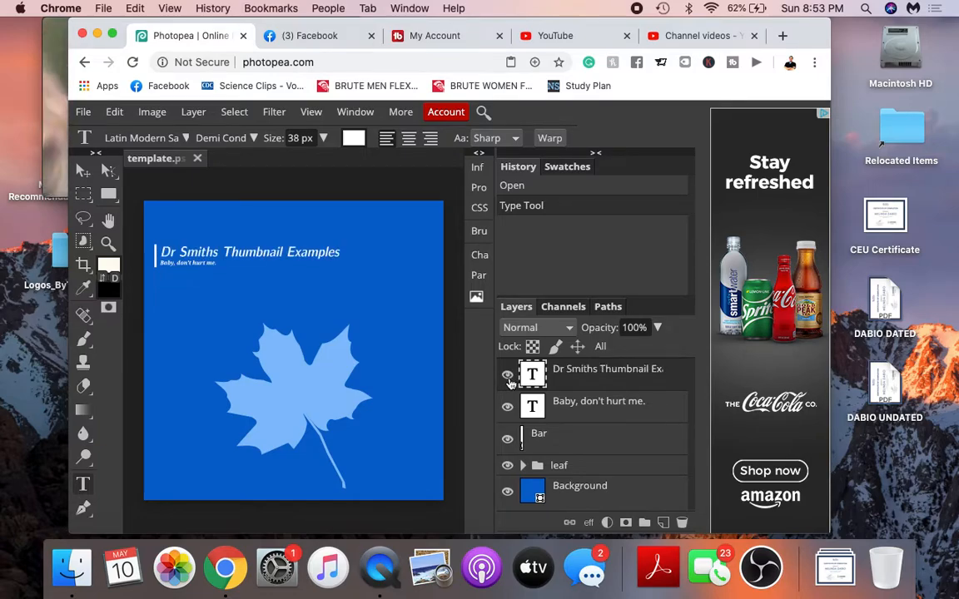
Hide both text layers, the Bar layer and the leaf folder so only the blue Background stays visible.
{"action": "left_click", "coordinate": [53, 98]}
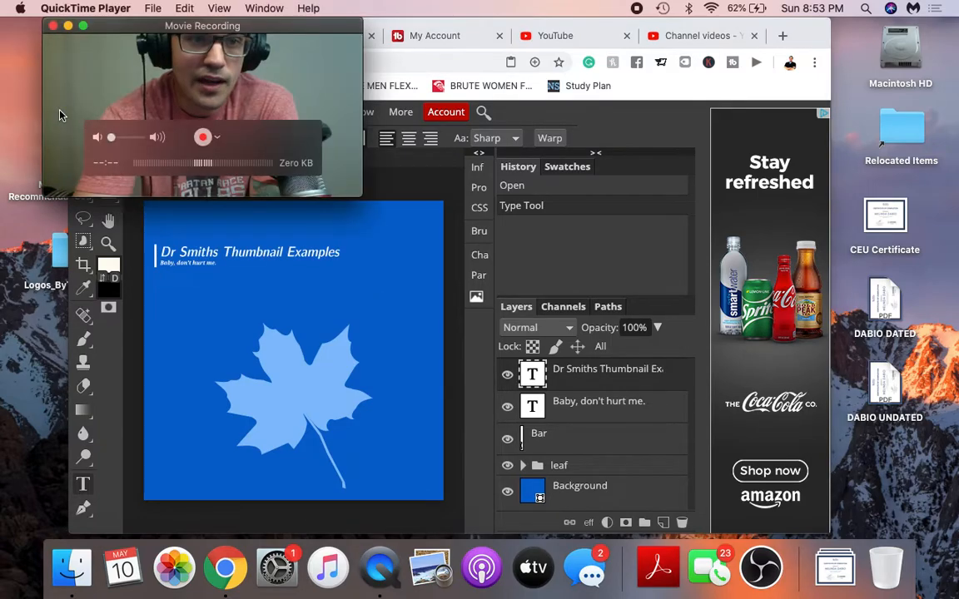
{"action": "left_click", "coordinate": [509, 376]}
{"action": "left_click", "coordinate": [509, 376]}
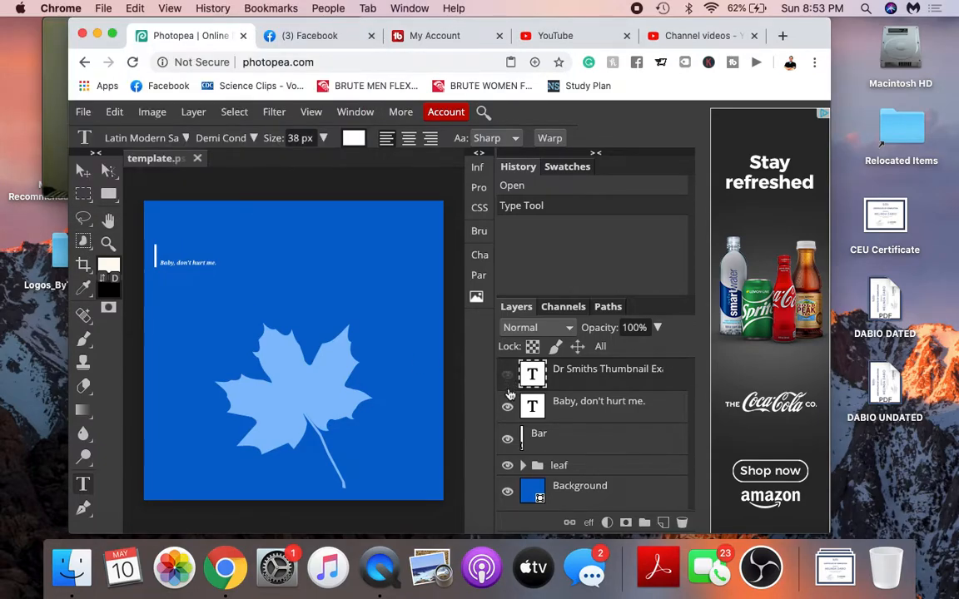
{"action": "left_click", "coordinate": [507, 408]}
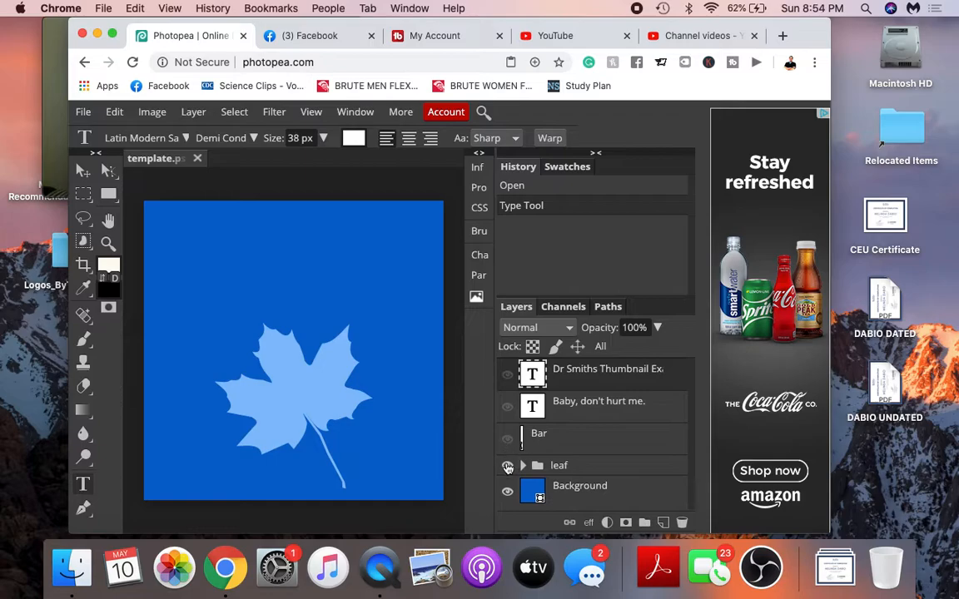
{"action": "left_click", "coordinate": [507, 466]}
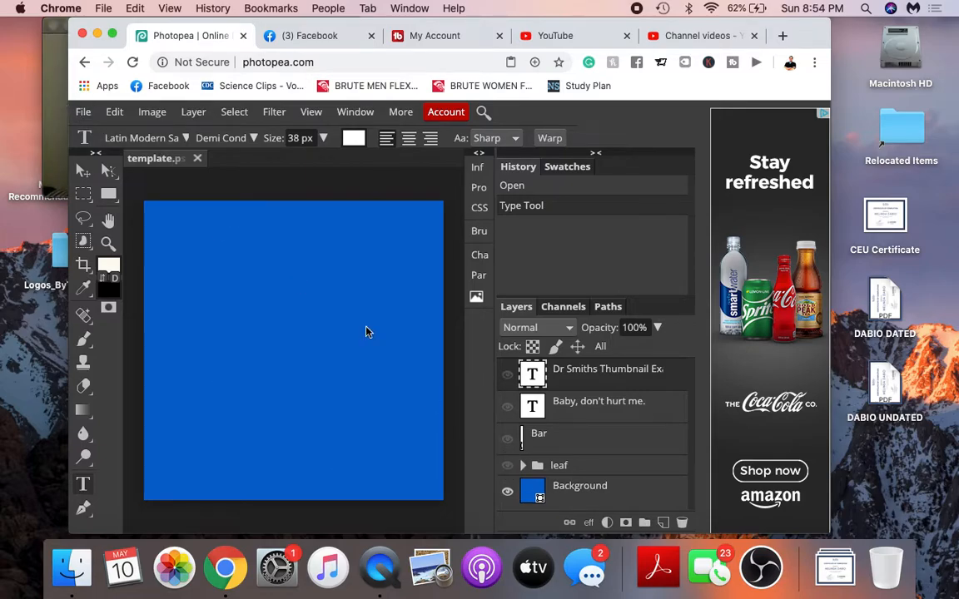
View the four-panel collage photo on Facebook and paste that image into the Photopea template as a new layer.
{"action": "left_click", "coordinate": [47, 82]}
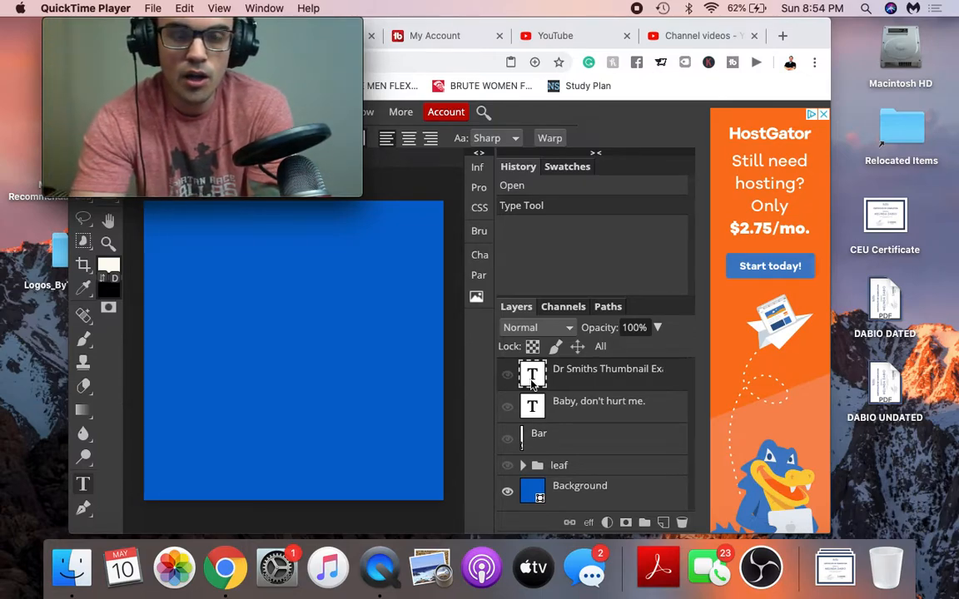
{"action": "left_click", "coordinate": [414, 183]}
{"action": "left_click", "coordinate": [305, 41]}
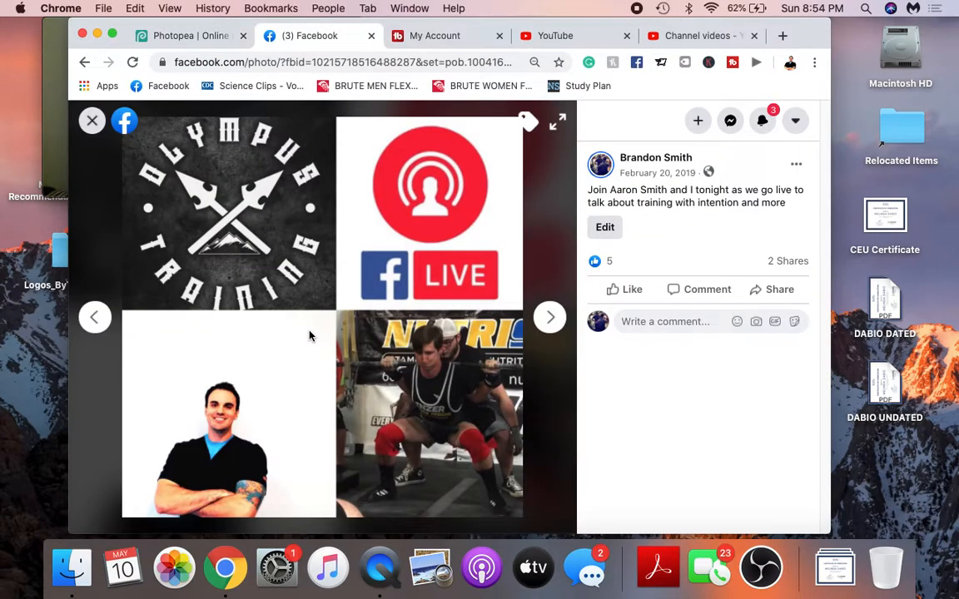
{"action": "left_click", "coordinate": [182, 34]}
{"action": "left_click", "coordinate": [52, 79]}
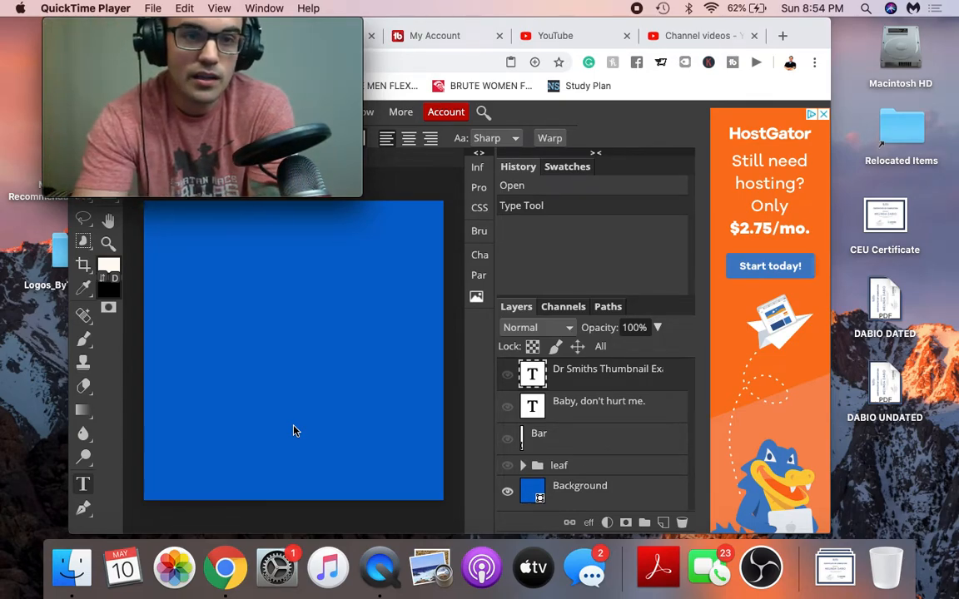
{"action": "left_click", "coordinate": [252, 304]}
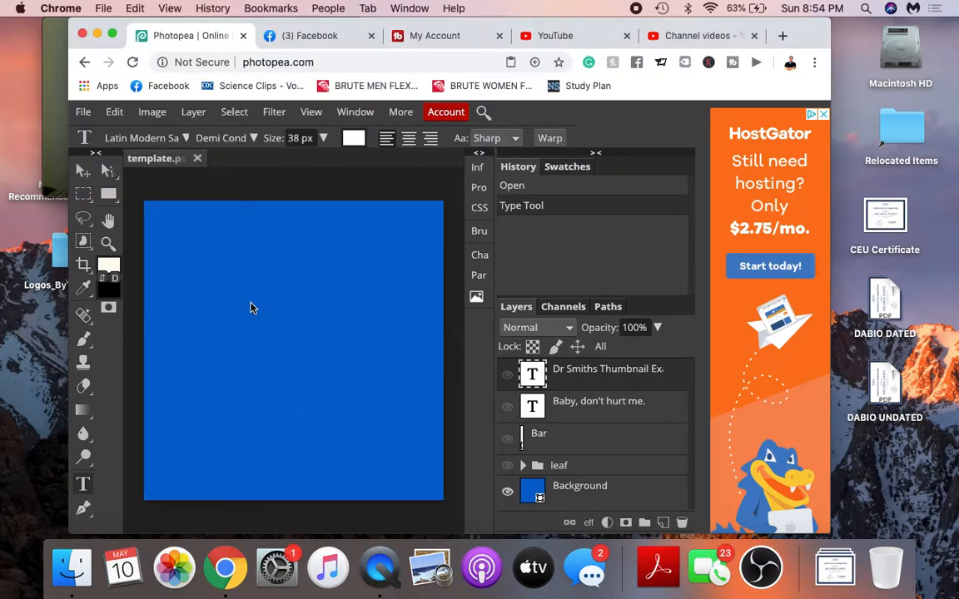
{"action": "key", "text": "super+v"}
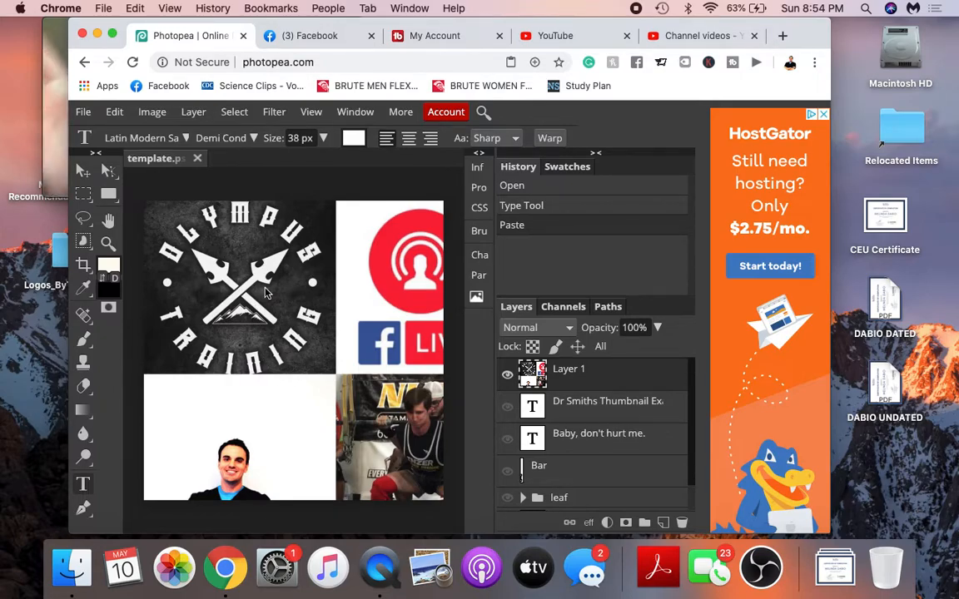
{"action": "left_click", "coordinate": [48, 101]}
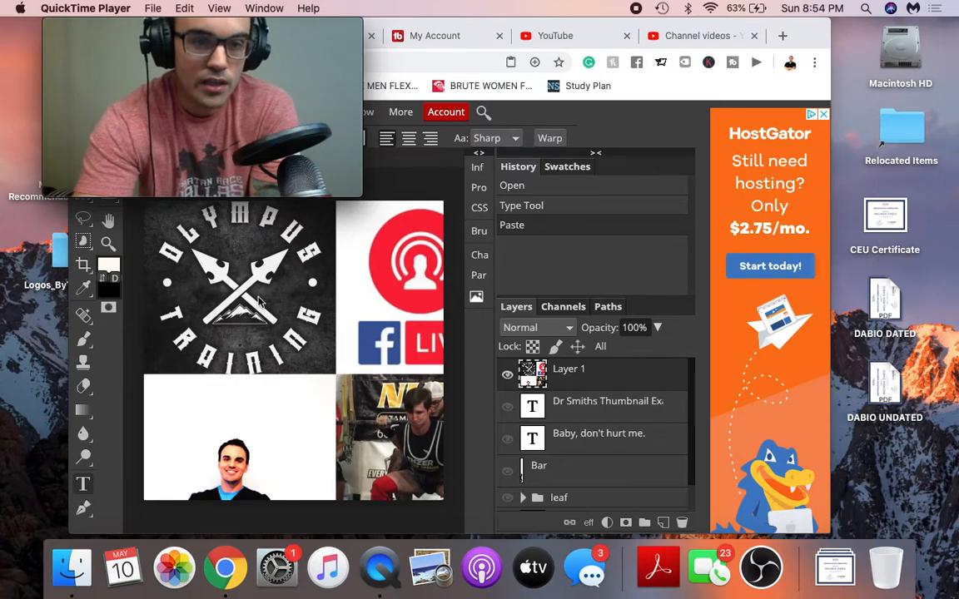
{"action": "left_click", "coordinate": [298, 311]}
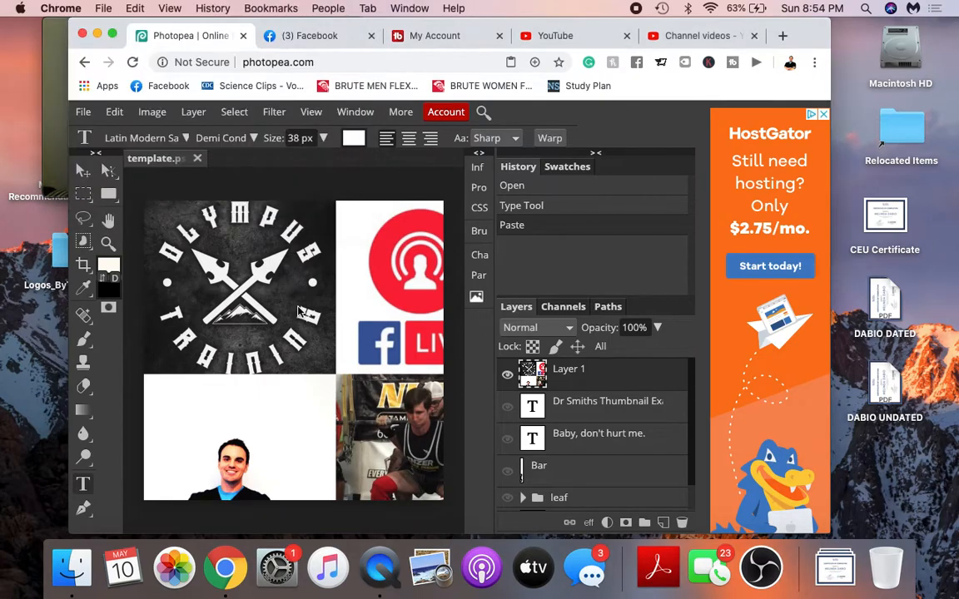
Use Magic Cut to mark the three collage panels around the portrait as background and output the cut-out man to a new layer.
{"action": "left_click", "coordinate": [244, 114]}
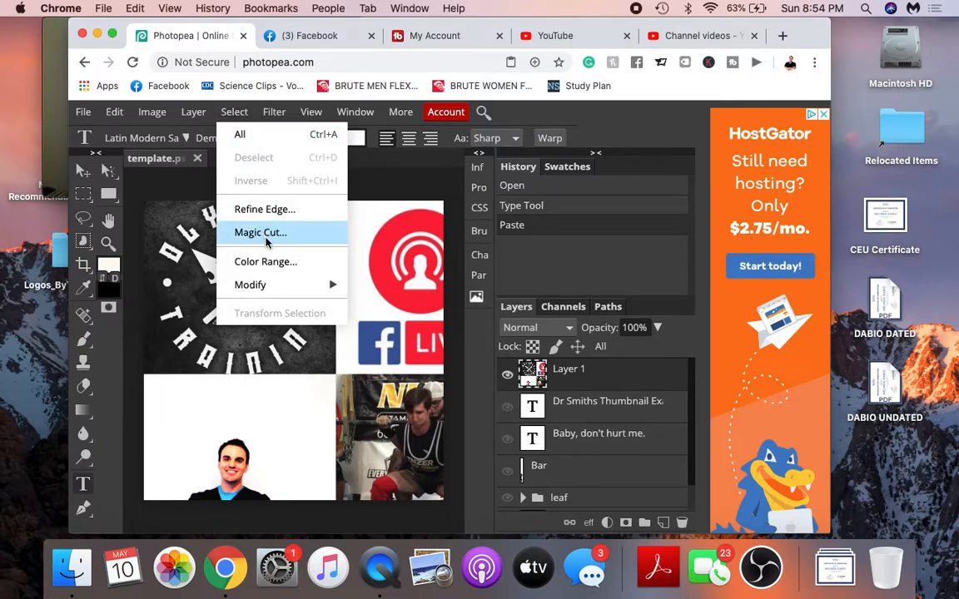
{"action": "left_click", "coordinate": [260, 232]}
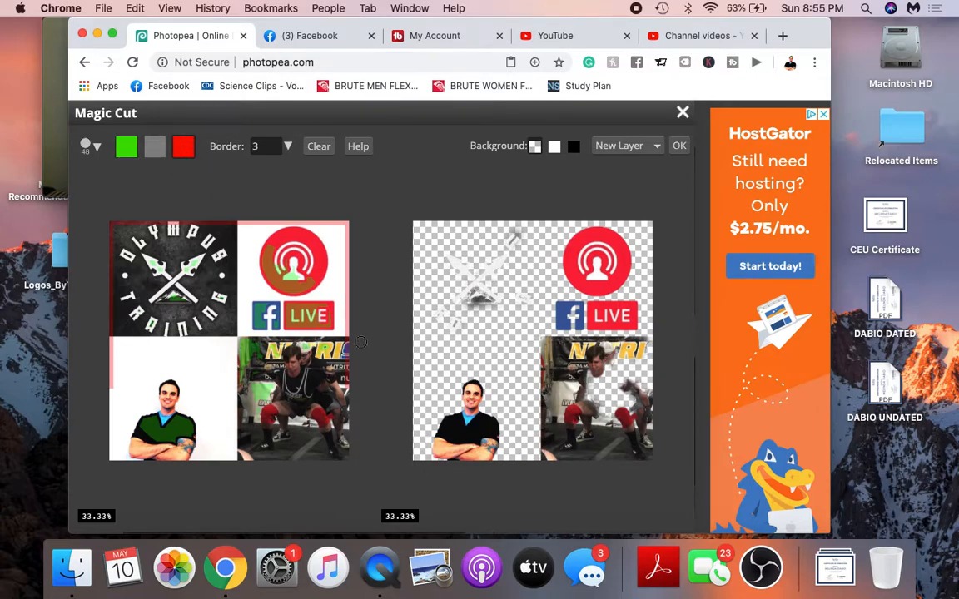
{"action": "mouse_move", "coordinate": [122, 322]}
{"action": "left_mouse_down"}
{"action": "mouse_move", "coordinate": [264, 322]}
{"action": "mouse_move", "coordinate": [155, 332]}
{"action": "mouse_move", "coordinate": [243, 295]}
{"action": "mouse_move", "coordinate": [227, 258]}
{"action": "mouse_move", "coordinate": [193, 248]}
{"action": "mouse_move", "coordinate": [188, 228]}
{"action": "mouse_move", "coordinate": [162, 242]}
{"action": "mouse_move", "coordinate": [176, 230]}
{"action": "mouse_move", "coordinate": [127, 240]}
{"action": "mouse_move", "coordinate": [258, 239]}
{"action": "mouse_move", "coordinate": [300, 287]}
{"action": "mouse_move", "coordinate": [241, 264]}
{"action": "mouse_move", "coordinate": [153, 251]}
{"action": "left_mouse_up"}
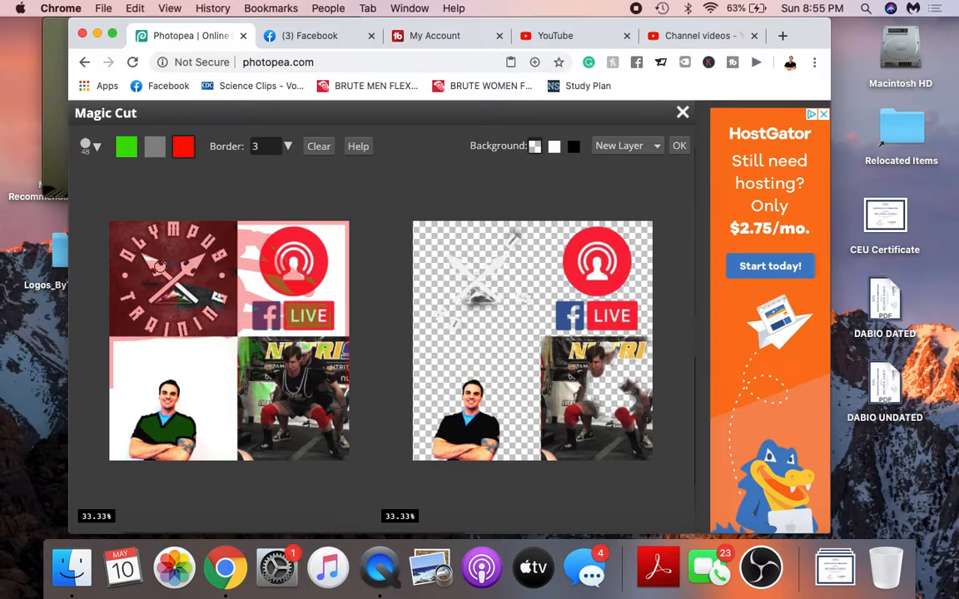
{"action": "left_click_drag", "start_coordinate": [219, 300], "coordinate": [134, 279]}
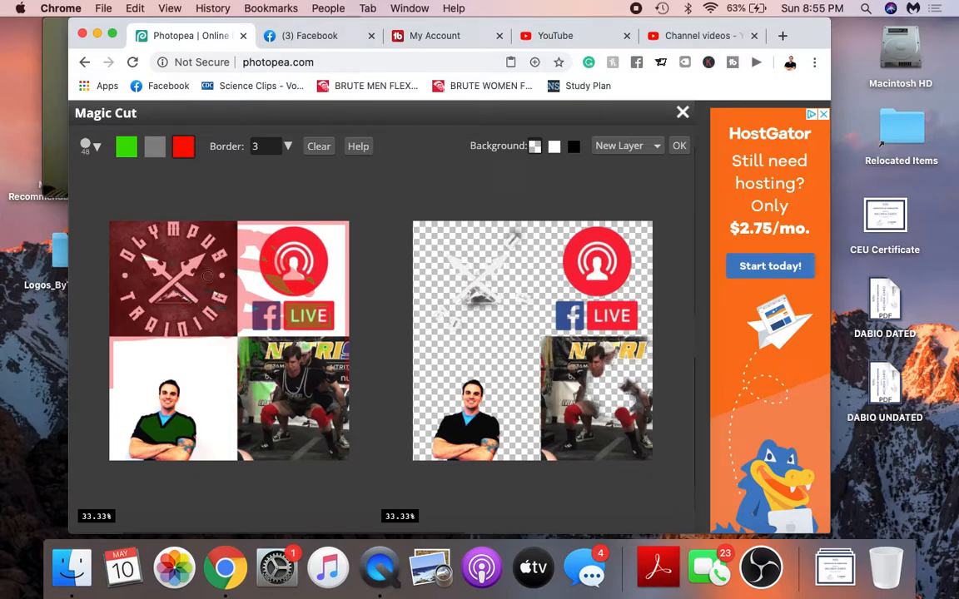
{"action": "mouse_move", "coordinate": [217, 293]}
{"action": "left_mouse_down"}
{"action": "mouse_move", "coordinate": [331, 278]}
{"action": "mouse_move", "coordinate": [244, 254]}
{"action": "mouse_move", "coordinate": [237, 238]}
{"action": "mouse_move", "coordinate": [301, 234]}
{"action": "mouse_move", "coordinate": [242, 226]}
{"action": "mouse_move", "coordinate": [265, 238]}
{"action": "mouse_move", "coordinate": [343, 220]}
{"action": "mouse_move", "coordinate": [358, 370]}
{"action": "left_mouse_up"}
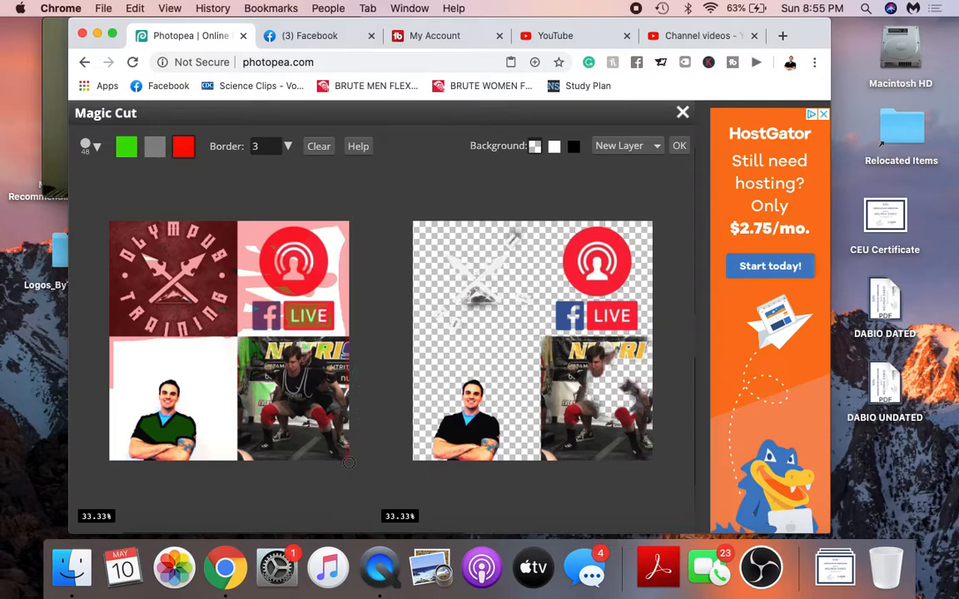
{"action": "mouse_move", "coordinate": [239, 463]}
{"action": "left_mouse_down"}
{"action": "mouse_move", "coordinate": [252, 341]}
{"action": "mouse_move", "coordinate": [251, 333]}
{"action": "mouse_move", "coordinate": [238, 353]}
{"action": "mouse_move", "coordinate": [248, 299]}
{"action": "mouse_move", "coordinate": [240, 239]}
{"action": "left_mouse_up"}
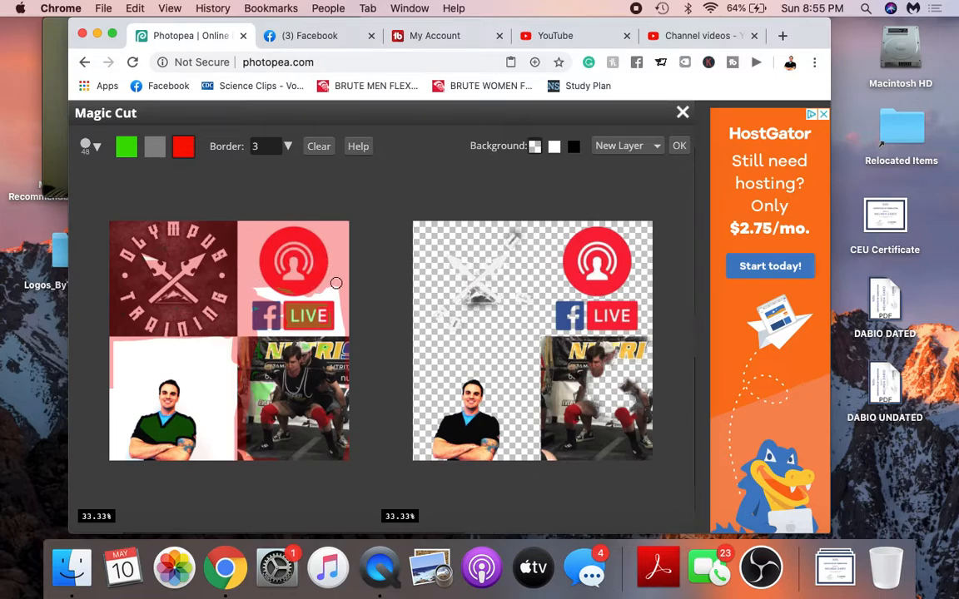
{"action": "left_click_drag", "start_coordinate": [346, 467], "coordinate": [321, 303]}
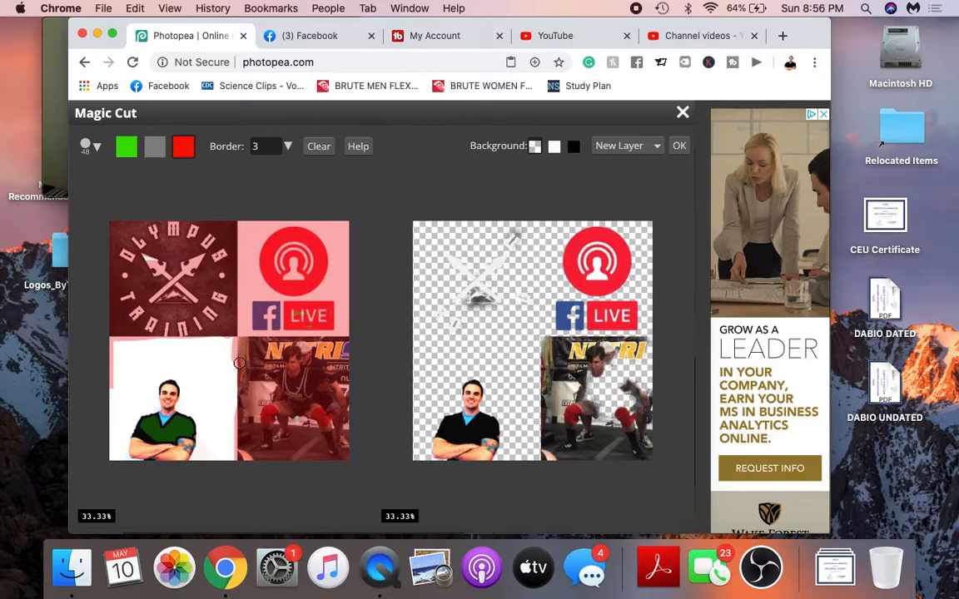
{"action": "left_click_drag", "start_coordinate": [240, 367], "coordinate": [352, 359]}
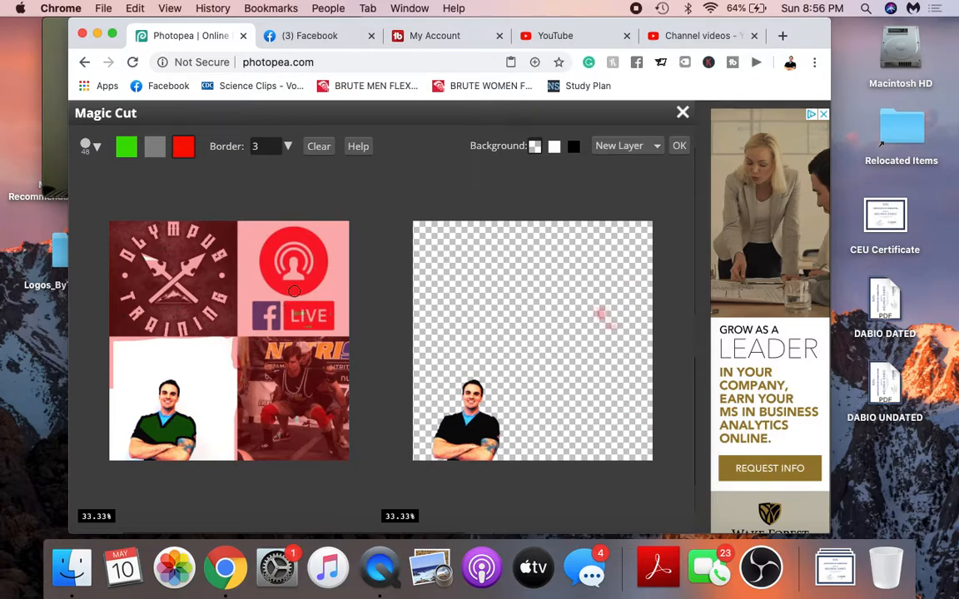
{"action": "left_click", "coordinate": [679, 146]}
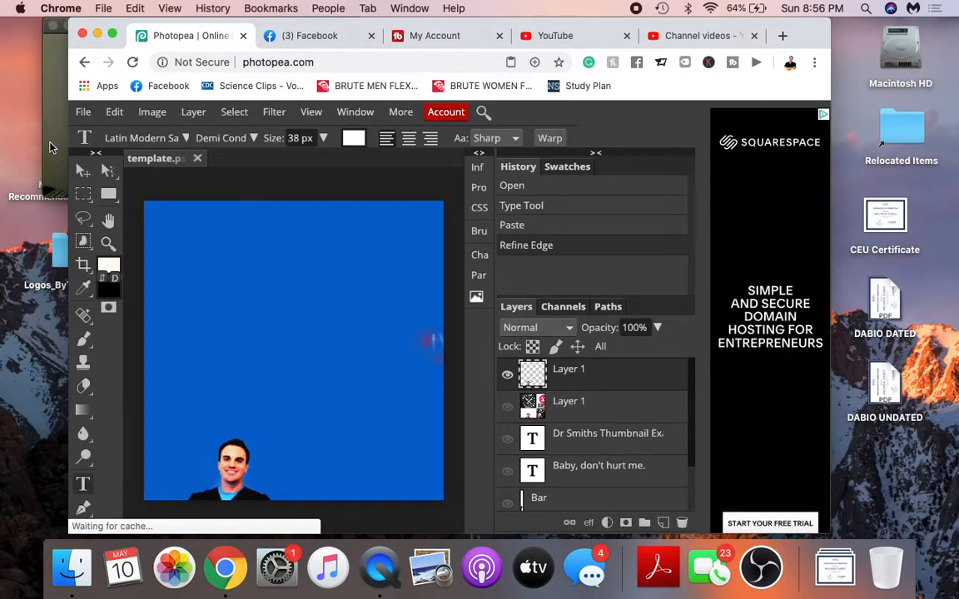
{"action": "left_click", "coordinate": [50, 147]}
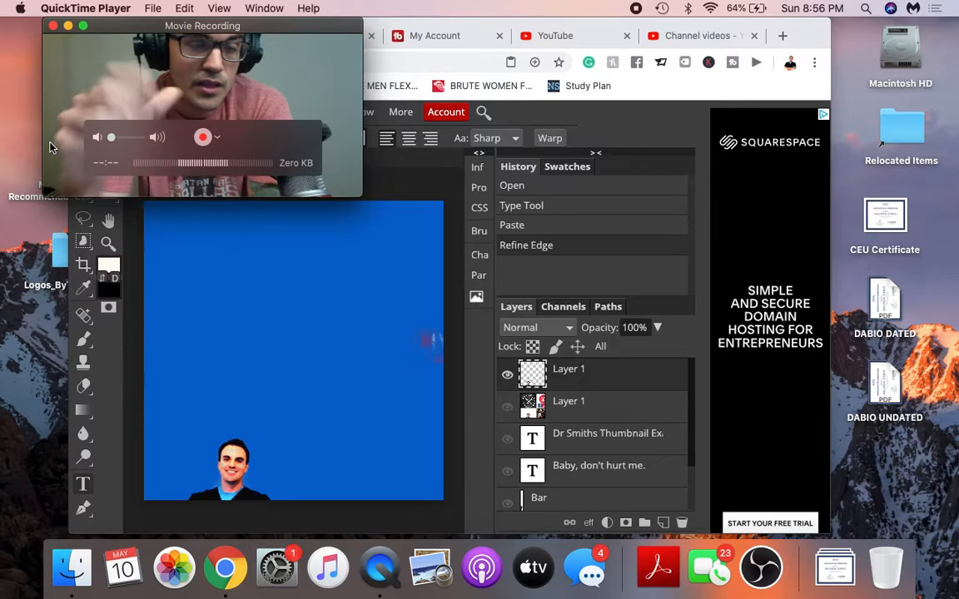
{"action": "left_click", "coordinate": [129, 265]}
Move the cut-out man up from the canvas's lower edge so his whole torso sits in the lower-left part of the canvas.
{"action": "left_click", "coordinate": [81, 171]}
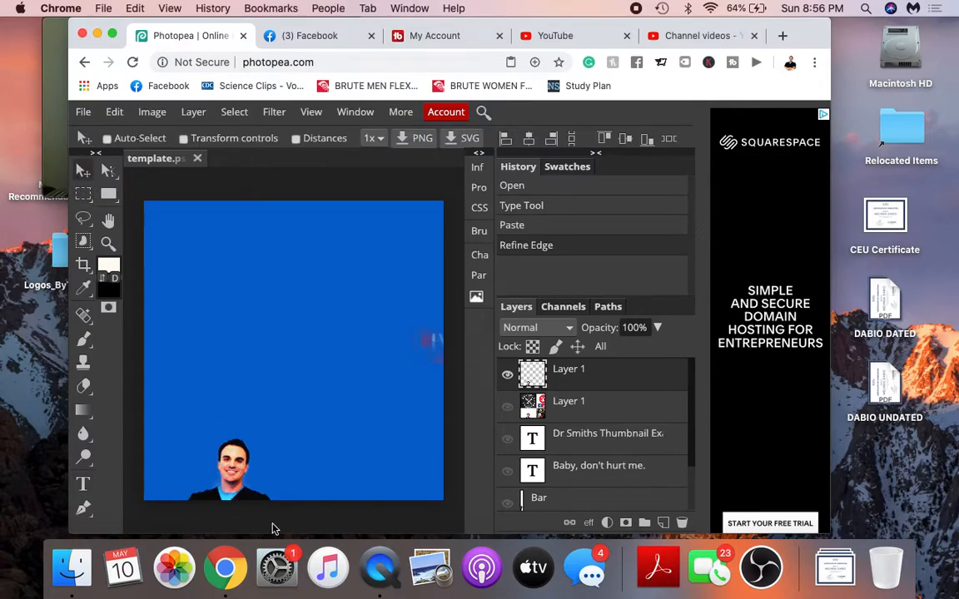
{"action": "left_click_drag", "start_coordinate": [236, 478], "coordinate": [271, 288]}
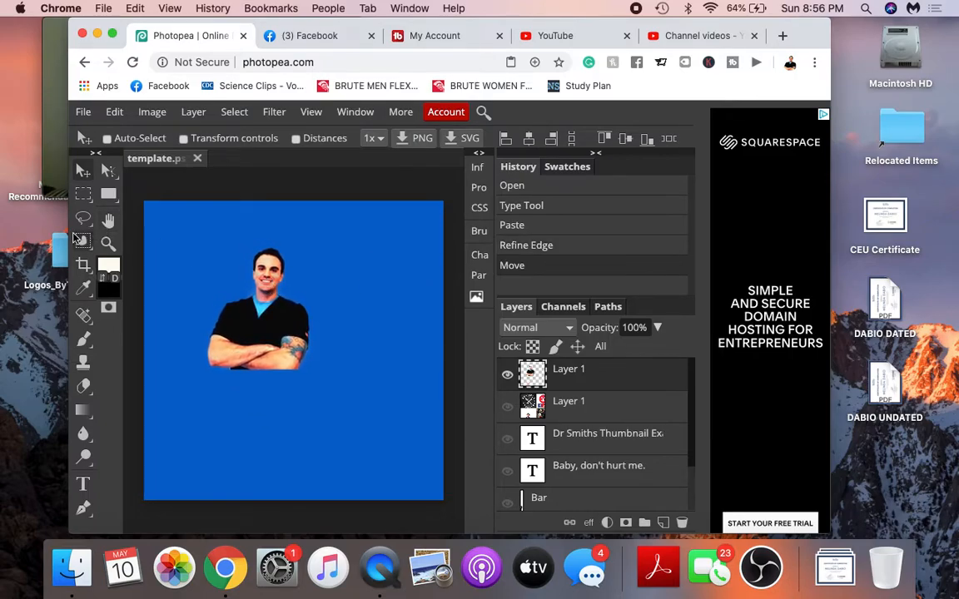
{"action": "left_click_drag", "start_coordinate": [264, 303], "coordinate": [223, 372]}
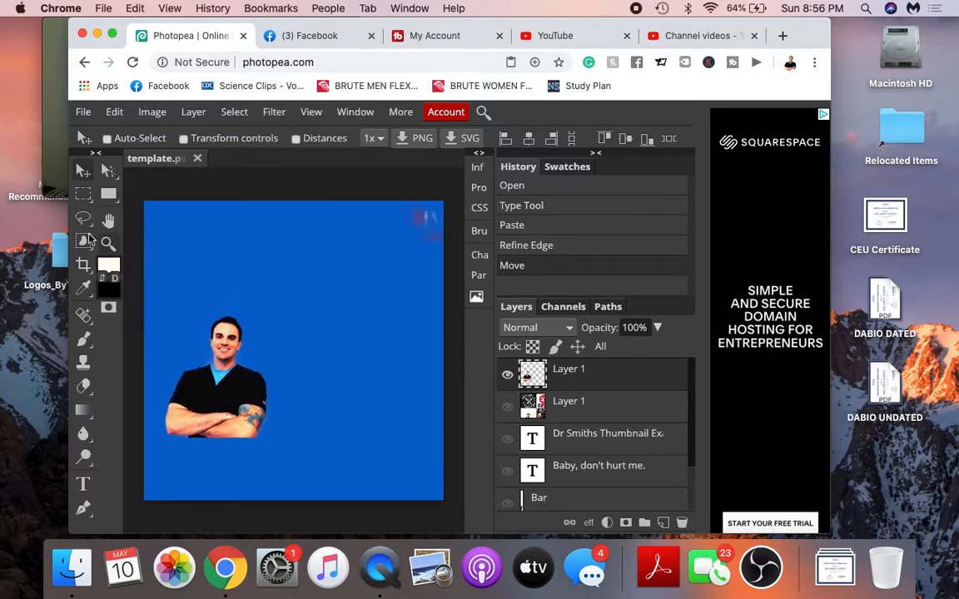
Select the man with Object Selection, invert the selection and clear the leftover remnants around him.
{"action": "left_click", "coordinate": [82, 242]}
{"action": "left_click_drag", "start_coordinate": [140, 274], "coordinate": [278, 448]}
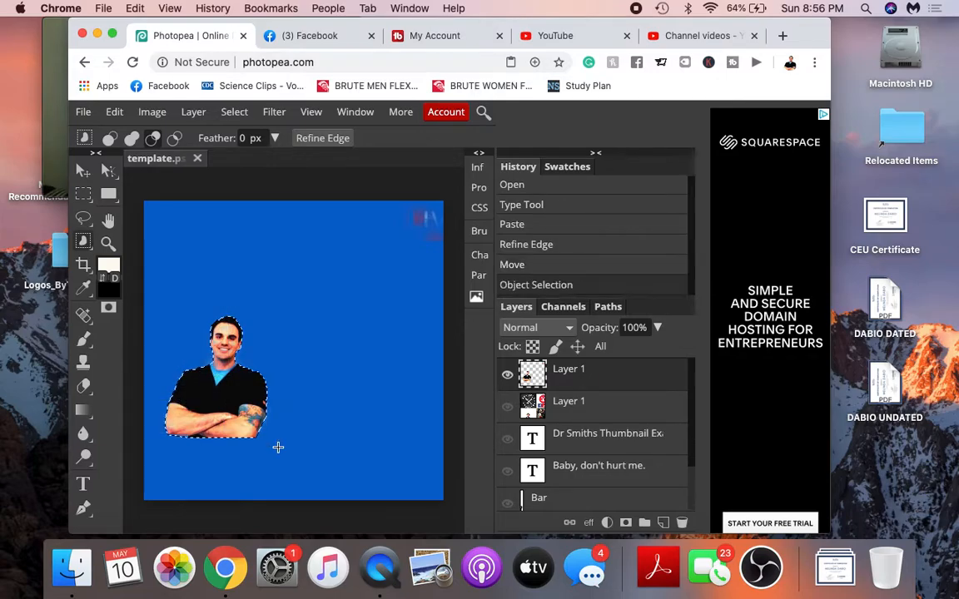
{"action": "left_click", "coordinate": [192, 113]}
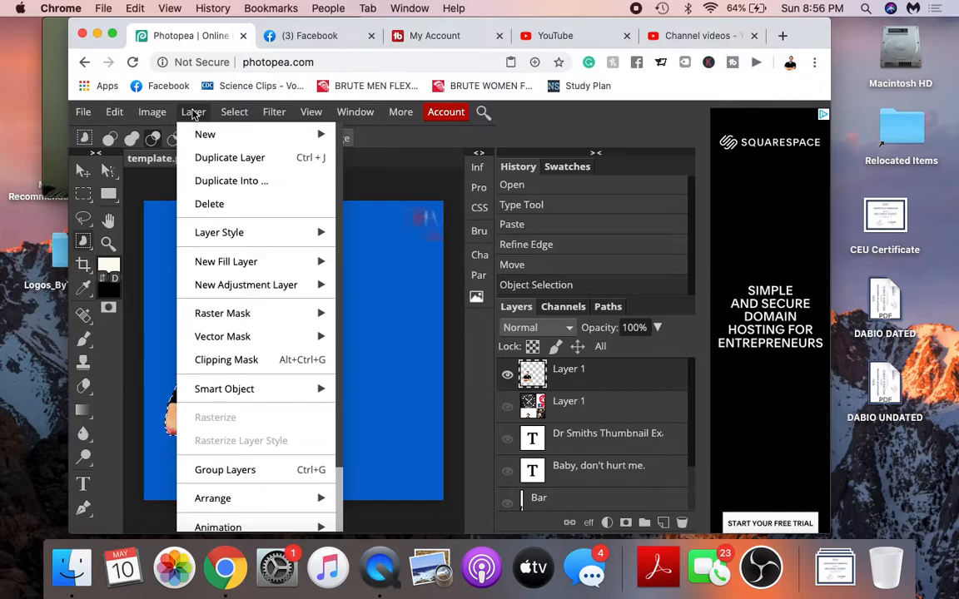
{"action": "mouse_move", "coordinate": [236, 119]}
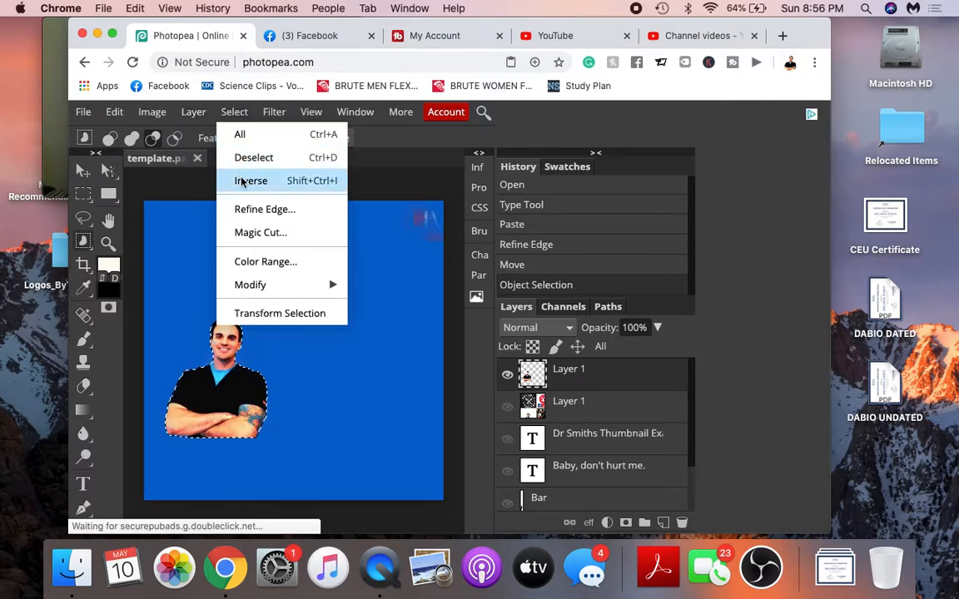
{"action": "left_click", "coordinate": [241, 180]}
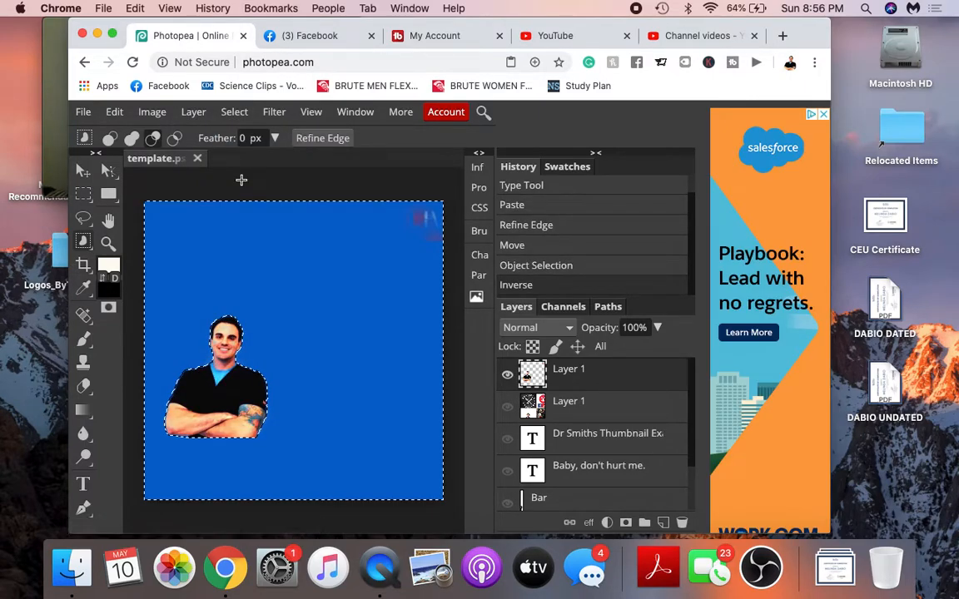
{"action": "key", "text": "Delete"}
Show the "Thumbnail Examples" title layer and move the cut-out man beneath the title.
{"action": "left_click", "coordinate": [82, 170]}
{"action": "mouse_move", "coordinate": [223, 394]}
{"action": "left_mouse_down"}
{"action": "mouse_move", "coordinate": [246, 349]}
{"action": "mouse_move", "coordinate": [333, 304]}
{"action": "mouse_move", "coordinate": [354, 325]}
{"action": "left_mouse_up"}
{"action": "left_click", "coordinate": [508, 440]}
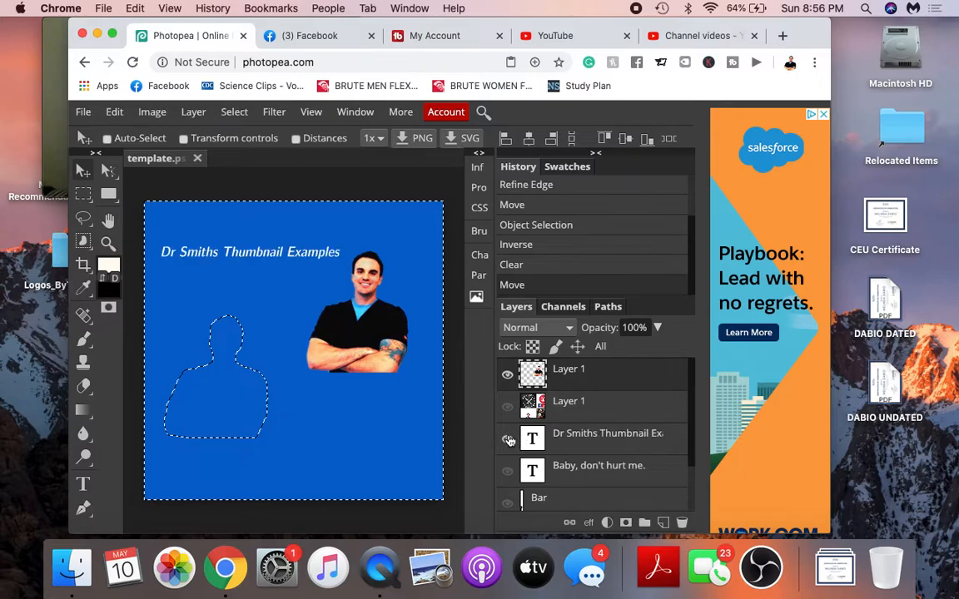
{"action": "left_click_drag", "start_coordinate": [398, 350], "coordinate": [276, 372]}
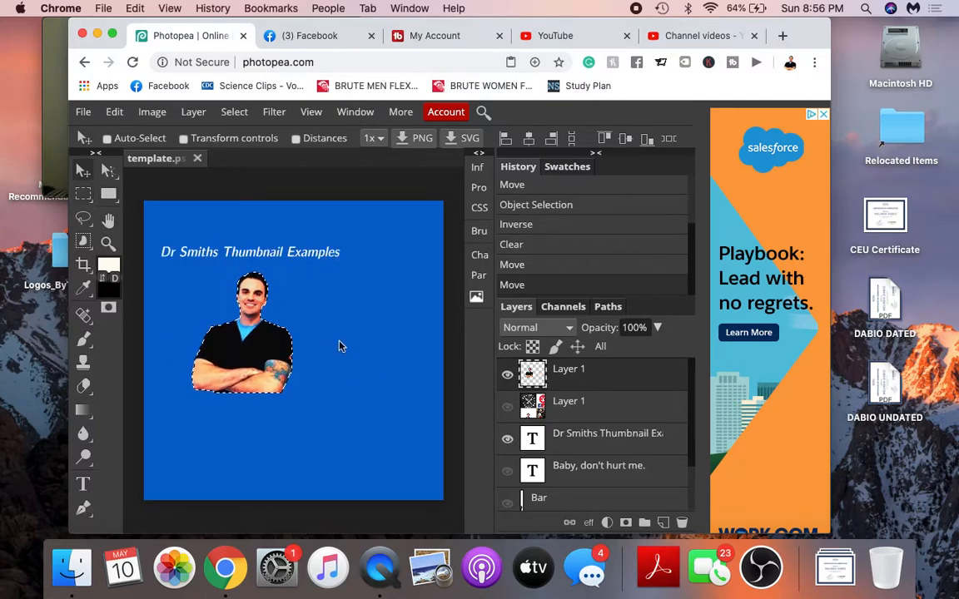
Remove the selection outline around the man using Rectangle Select.
{"action": "left_click", "coordinate": [83, 194]}
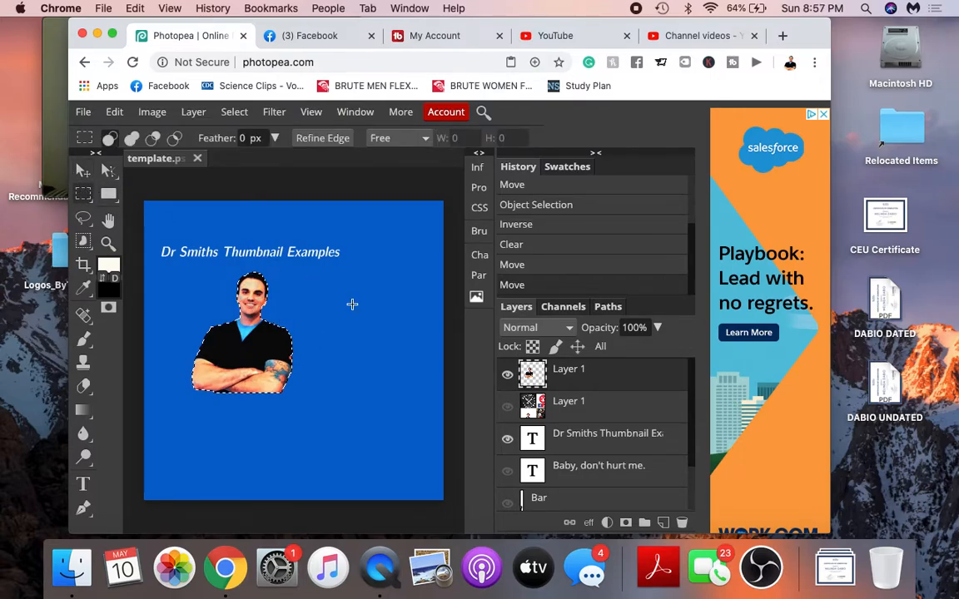
{"action": "left_click_drag", "start_coordinate": [335, 298], "coordinate": [403, 342]}
{"action": "left_click", "coordinate": [386, 412]}
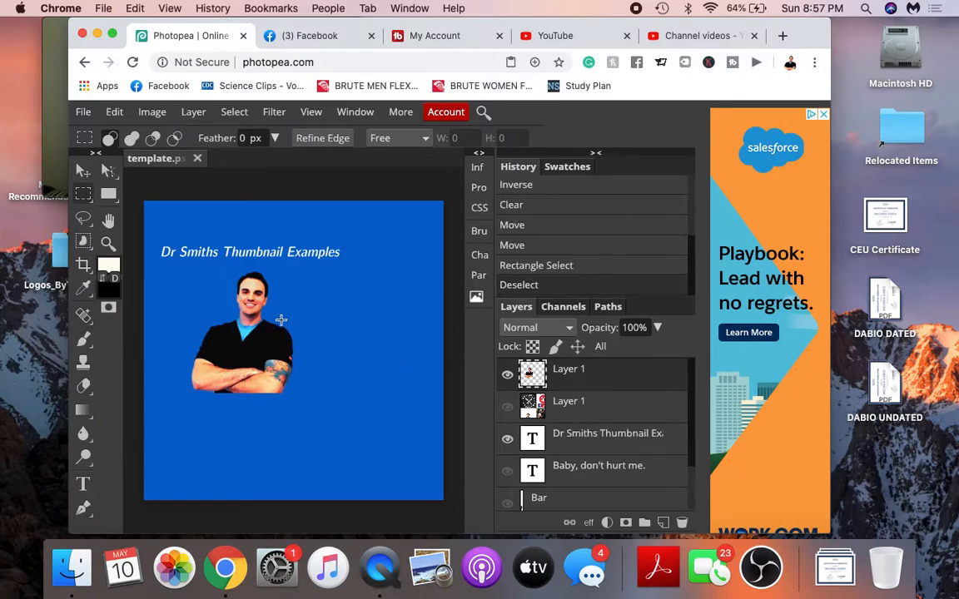
{"action": "left_click", "coordinate": [49, 142]}
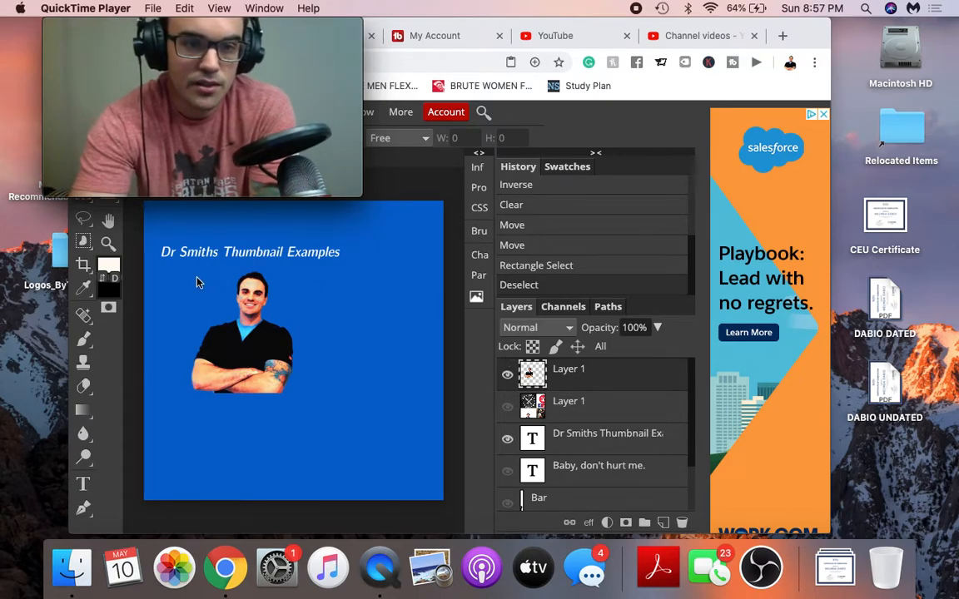
{"action": "left_click", "coordinate": [140, 283]}
{"action": "left_click", "coordinate": [83, 112]}
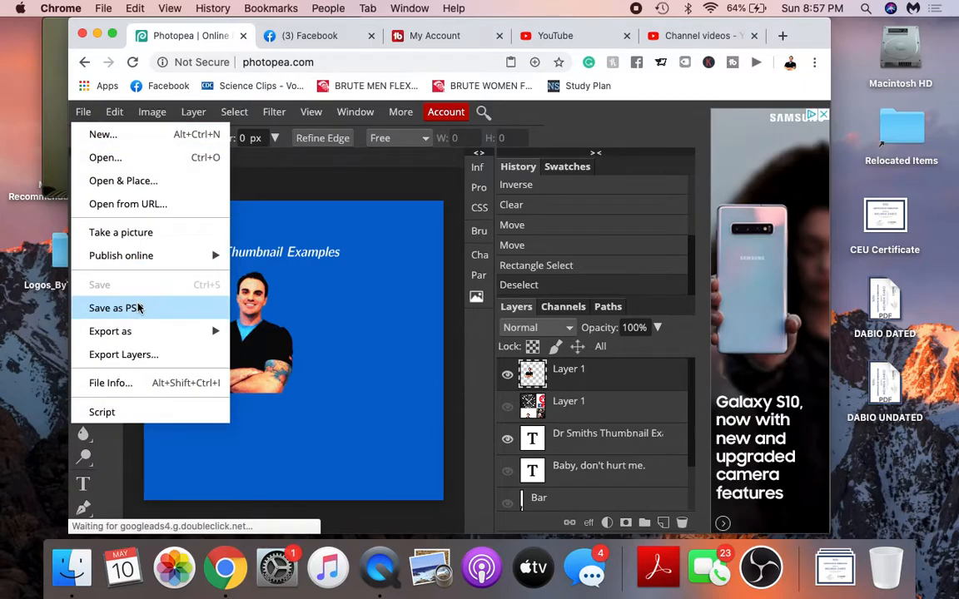
{"action": "mouse_move", "coordinate": [133, 331]}
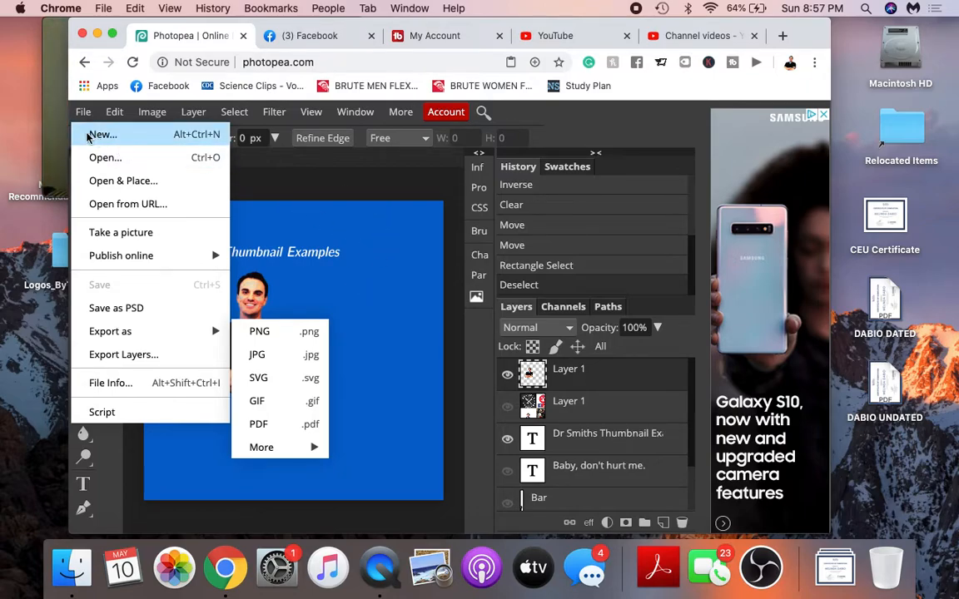
{"action": "left_click", "coordinate": [60, 122]}
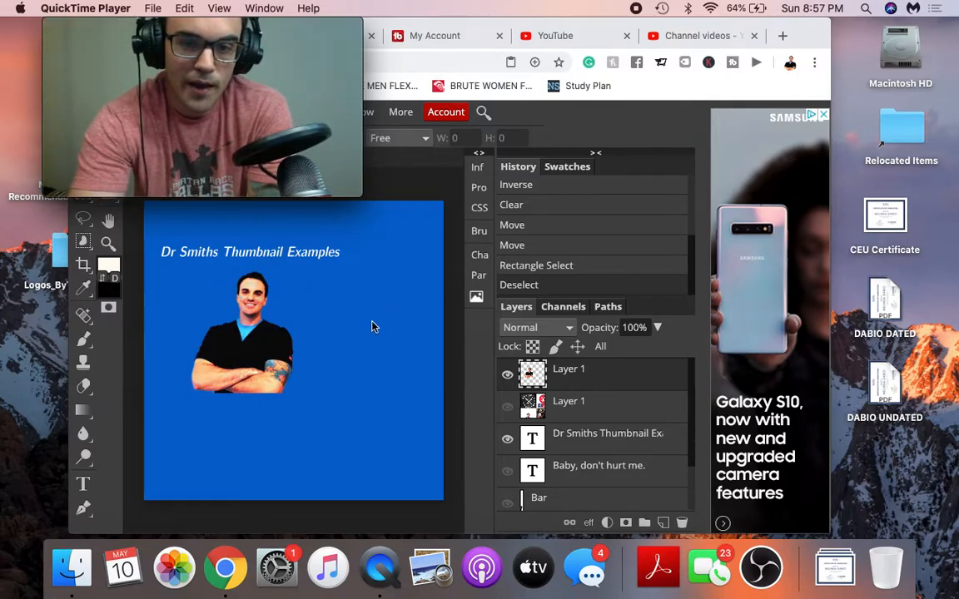
Show the leaf folder and reposition the cut-out man so he overlaps the upper-left part of the maple leaf.
{"action": "scroll", "coordinate": [551, 473], "scroll_direction": "down", "scroll_amount": 2}
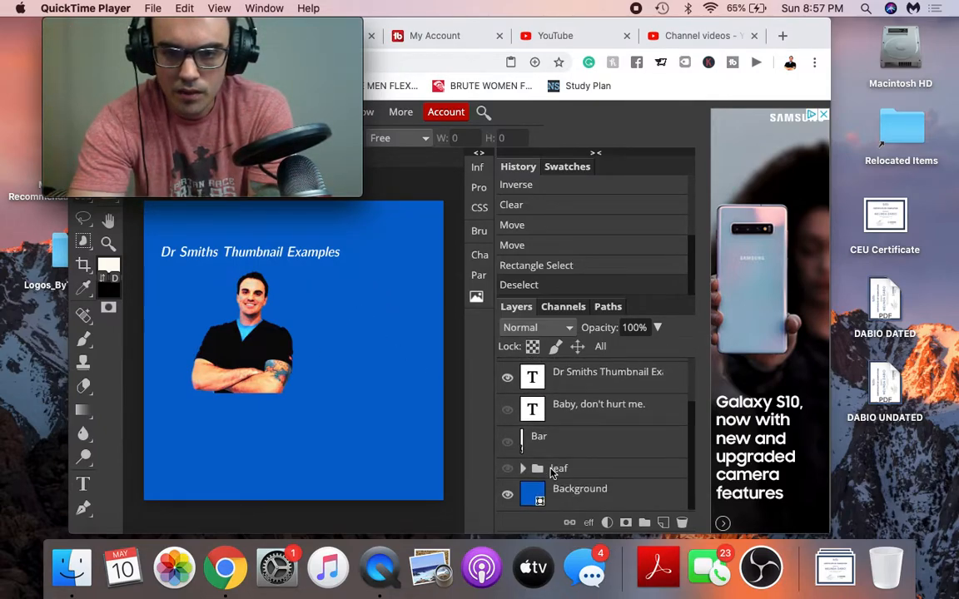
{"action": "left_click", "coordinate": [508, 470]}
{"action": "left_click", "coordinate": [508, 470]}
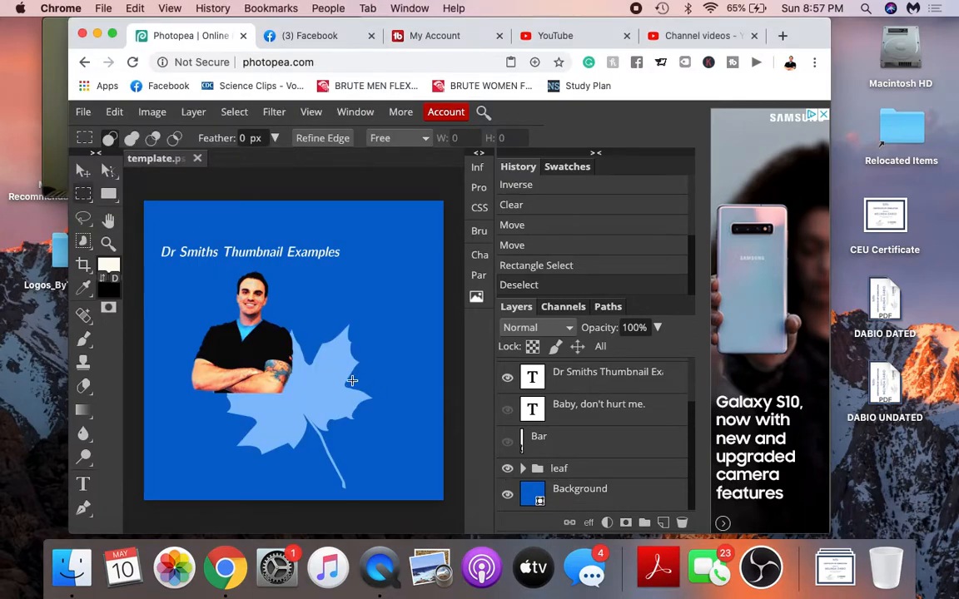
{"action": "left_click", "coordinate": [83, 170]}
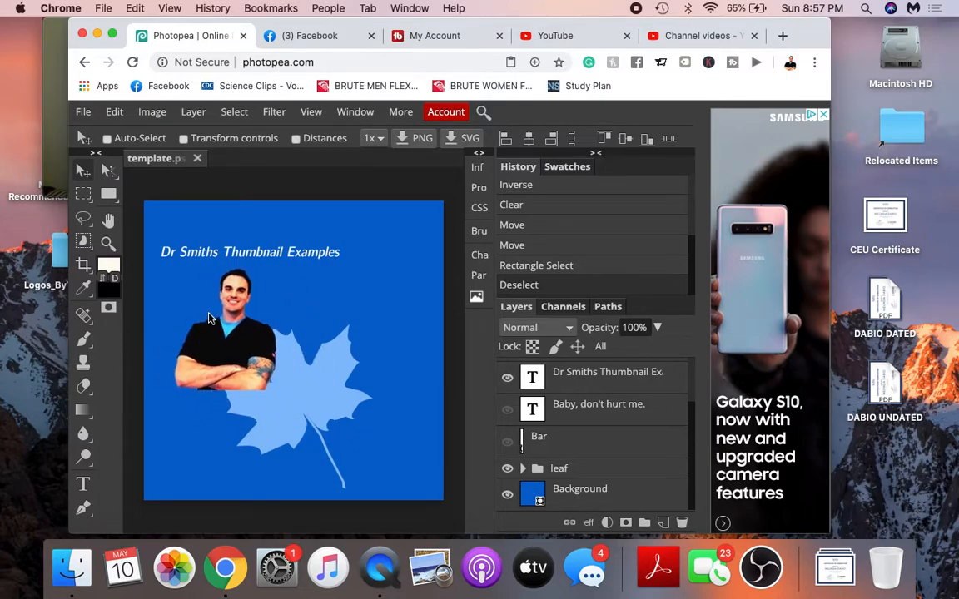
{"action": "left_click", "coordinate": [254, 335]}
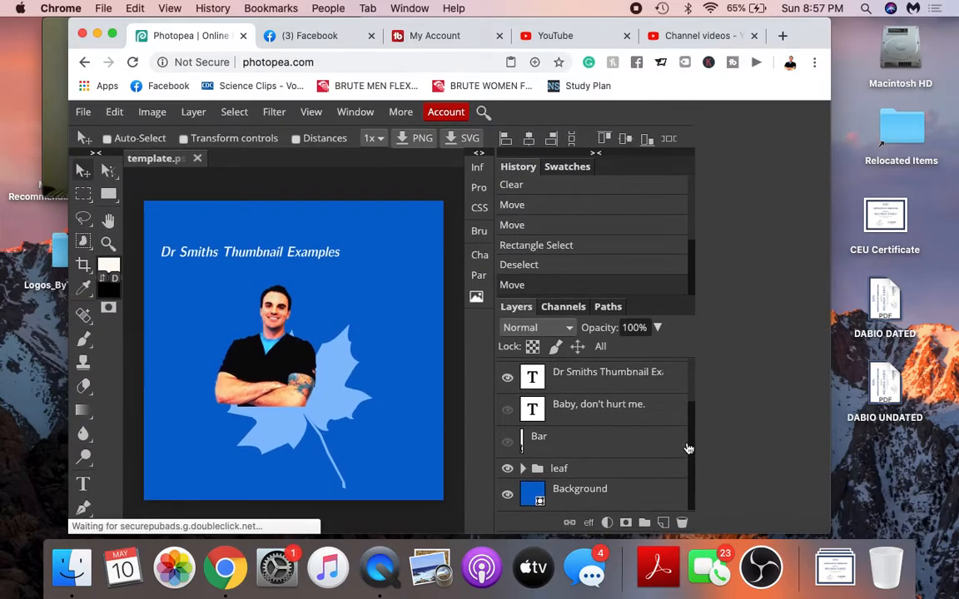
Reorder the leaf folder to sit directly beneath the cut-out man's layer and shift the leaf slightly right and up behind him.
{"action": "left_click_drag", "start_coordinate": [554, 467], "coordinate": [595, 396]}
{"action": "scroll", "coordinate": [616, 421], "scroll_direction": "up", "scroll_amount": 2}
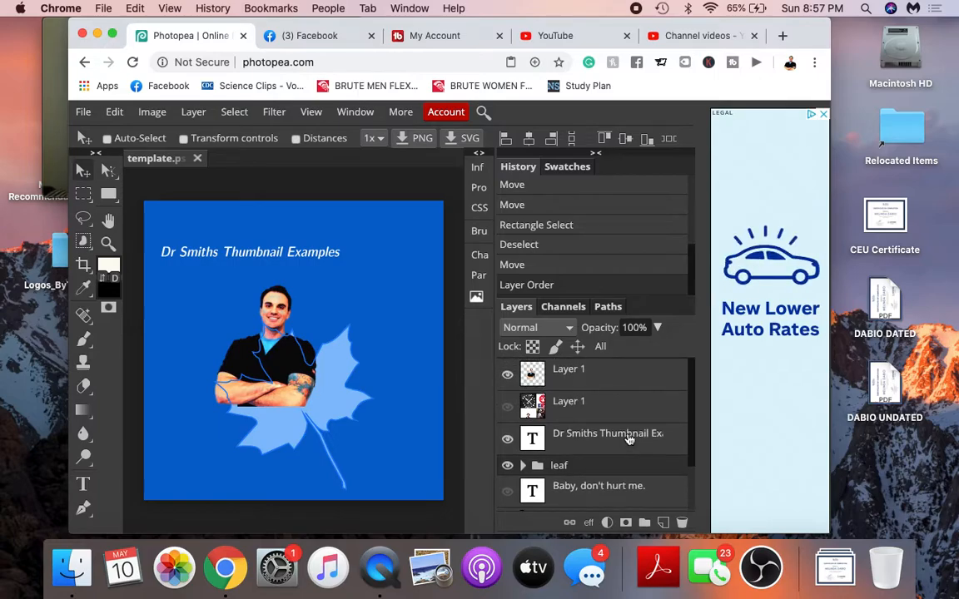
{"action": "left_click_drag", "start_coordinate": [564, 469], "coordinate": [560, 373]}
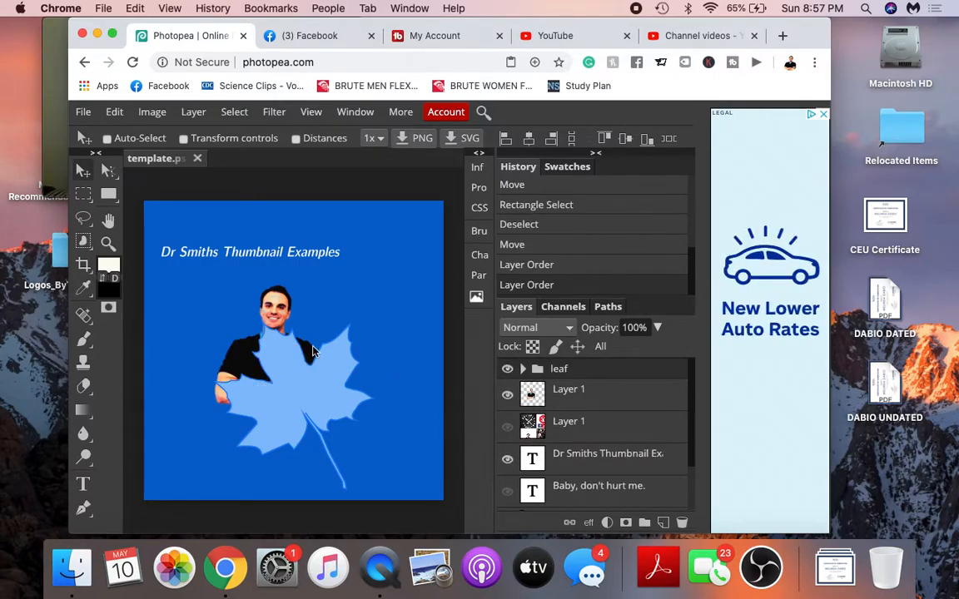
{"action": "left_click_drag", "start_coordinate": [570, 381], "coordinate": [571, 412]}
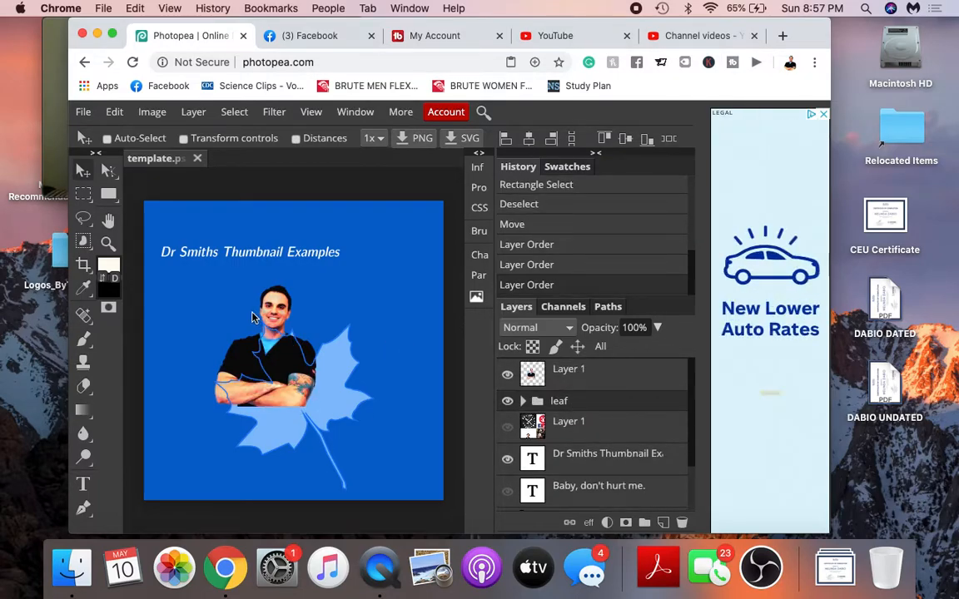
{"action": "left_click_drag", "start_coordinate": [253, 317], "coordinate": [301, 304]}
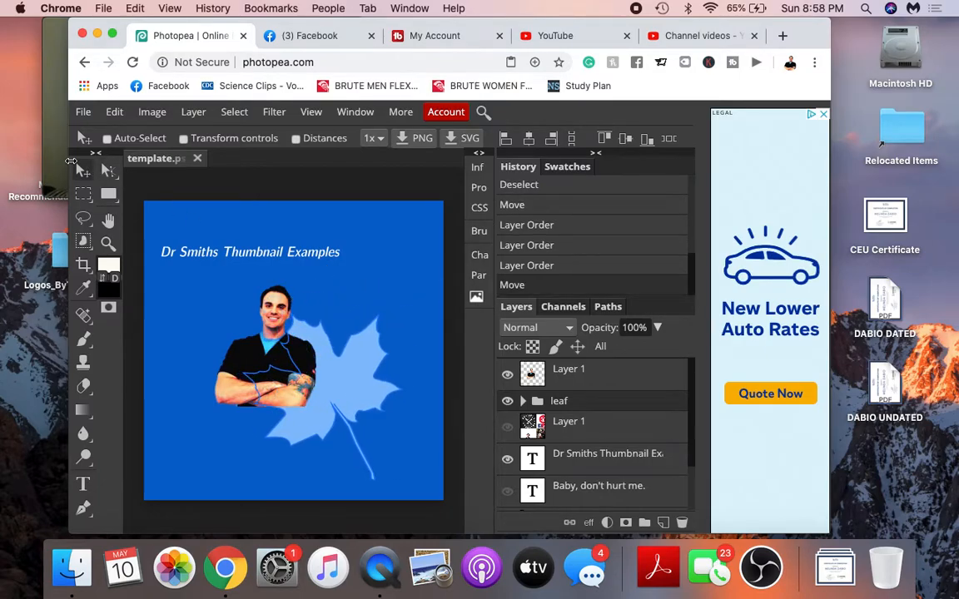
Switch to the TubeBuddy account page.
{"action": "left_click", "coordinate": [51, 150]}
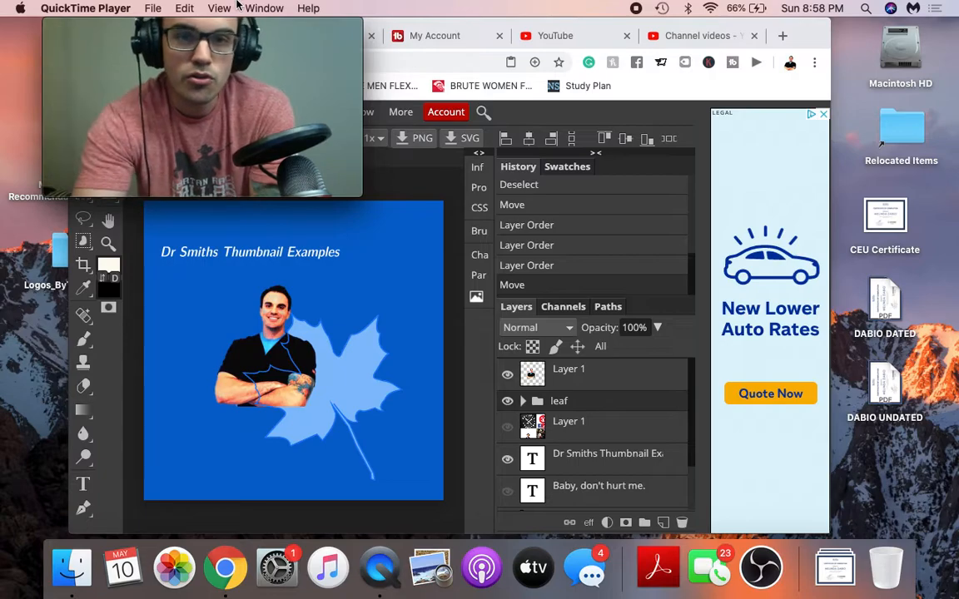
{"action": "left_click", "coordinate": [428, 35]}
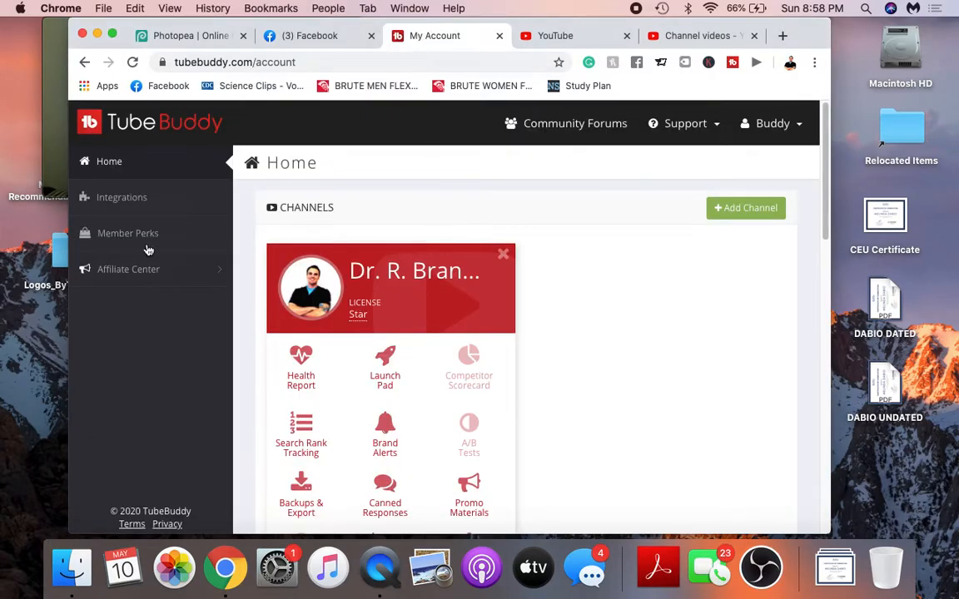
Switch to YouTube and open the channel's uploaded videos in YouTube Studio through the TubeBuddy extension.
{"action": "mouse_move", "coordinate": [692, 103]}
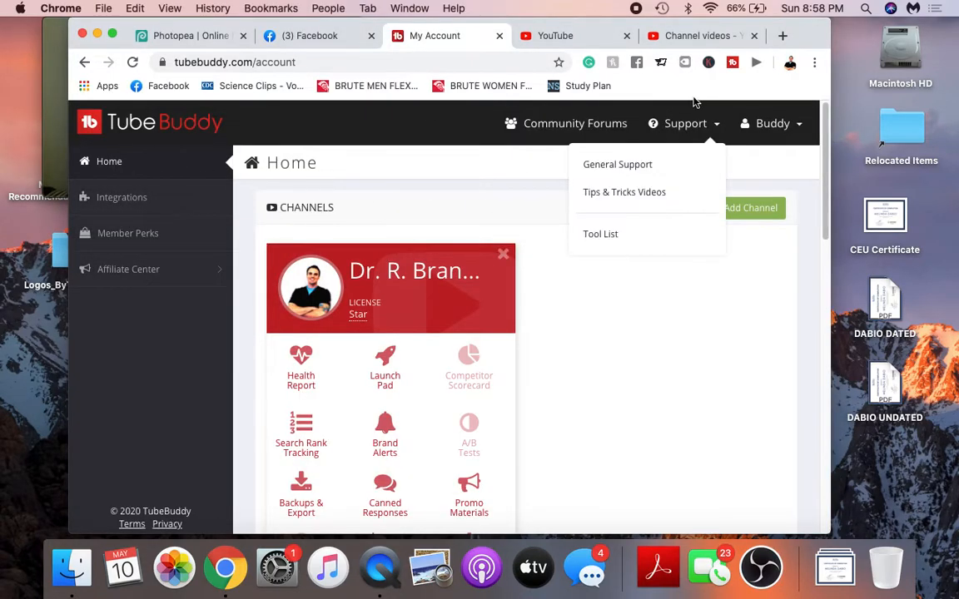
{"action": "left_click", "coordinate": [578, 36]}
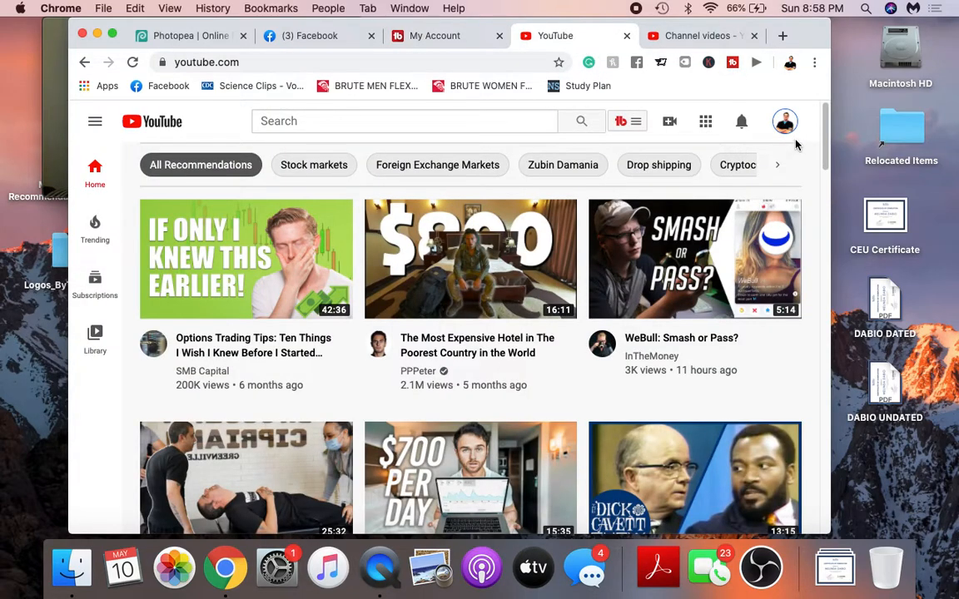
{"action": "left_click", "coordinate": [637, 124]}
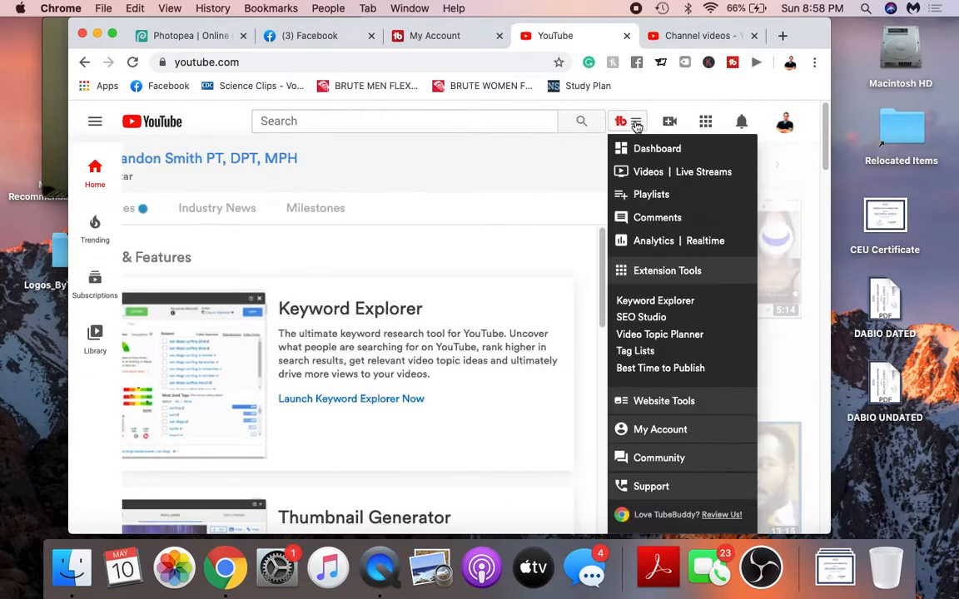
{"action": "left_click", "coordinate": [648, 173]}
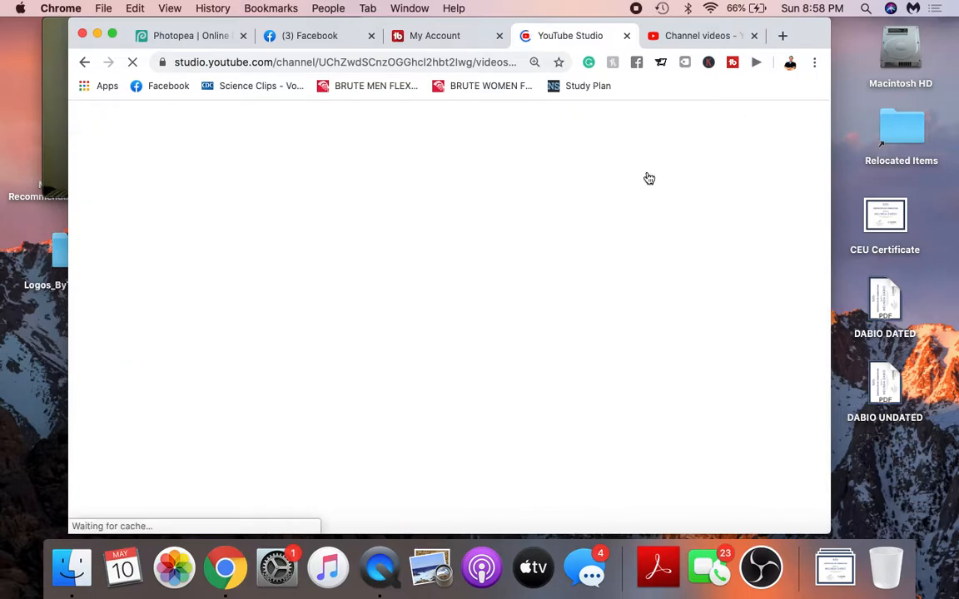
{"action": "left_click", "coordinate": [60, 76]}
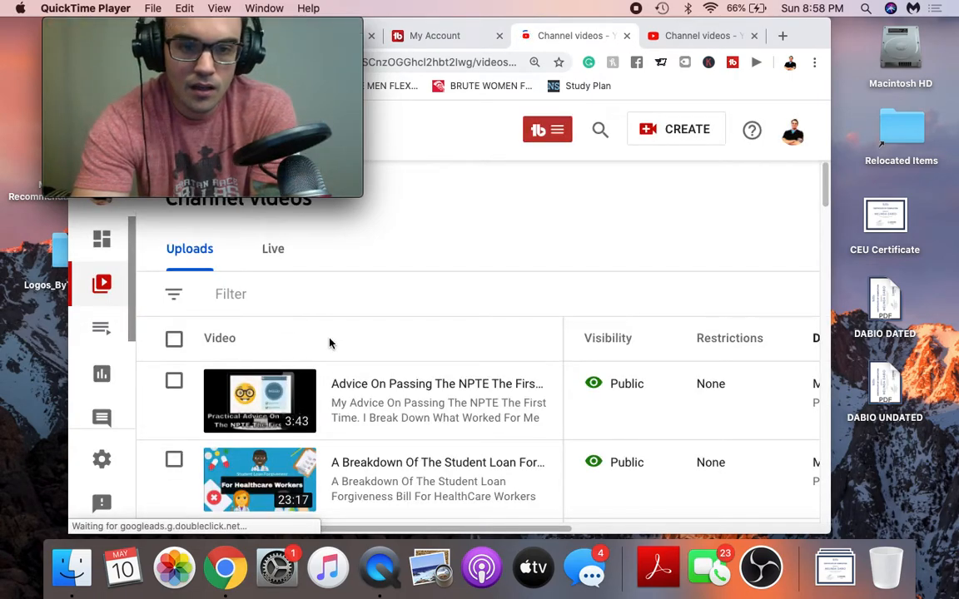
Look over the channel's uploaded videos and TubeBuddy's bulk actions above them.
{"action": "scroll", "coordinate": [451, 368], "scroll_direction": "down", "scroll_amount": 2}
{"action": "scroll", "coordinate": [452, 370], "scroll_direction": "up", "scroll_amount": 1}
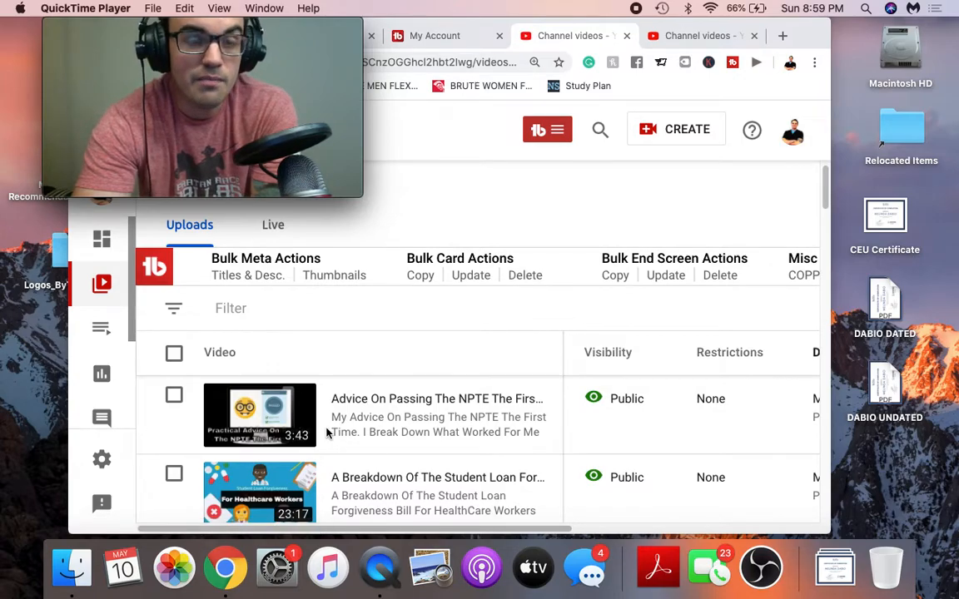
{"action": "scroll", "coordinate": [327, 433], "scroll_direction": "down", "scroll_amount": 3}
{"action": "scroll", "coordinate": [327, 433], "scroll_direction": "up", "scroll_amount": 2}
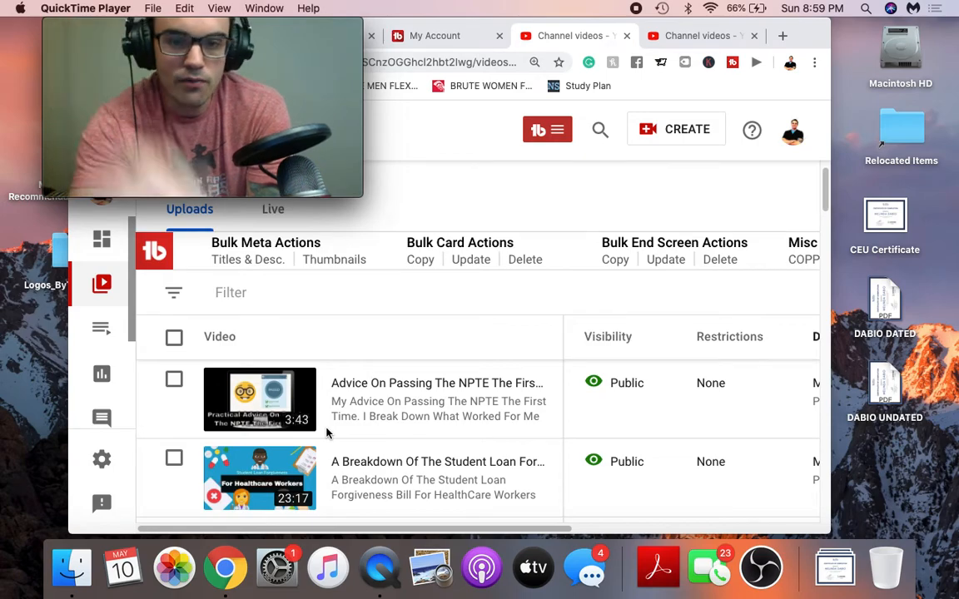
{"action": "scroll", "coordinate": [449, 417], "scroll_direction": "down", "scroll_amount": 2}
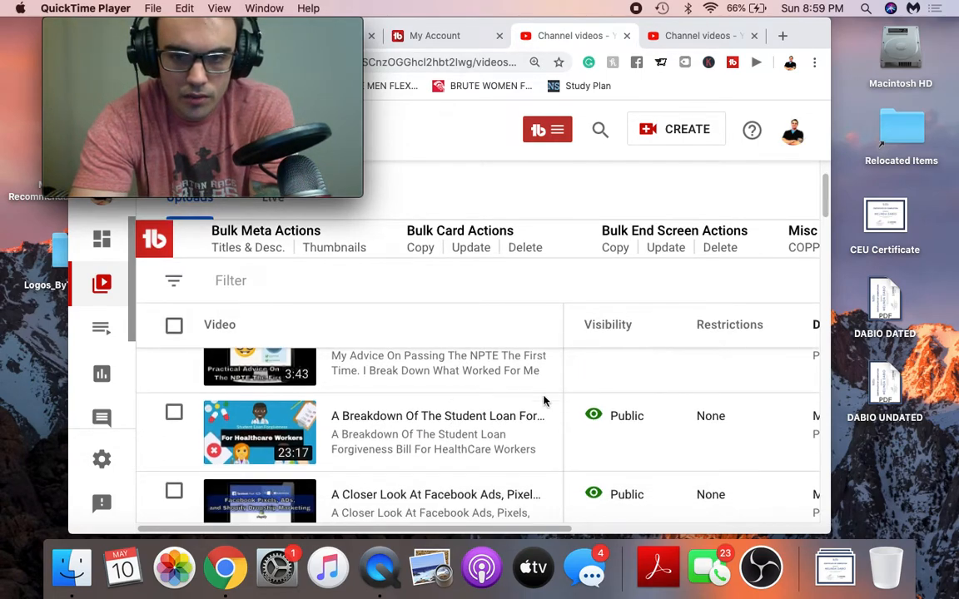
{"action": "scroll", "coordinate": [541, 398], "scroll_direction": "up", "scroll_amount": 3}
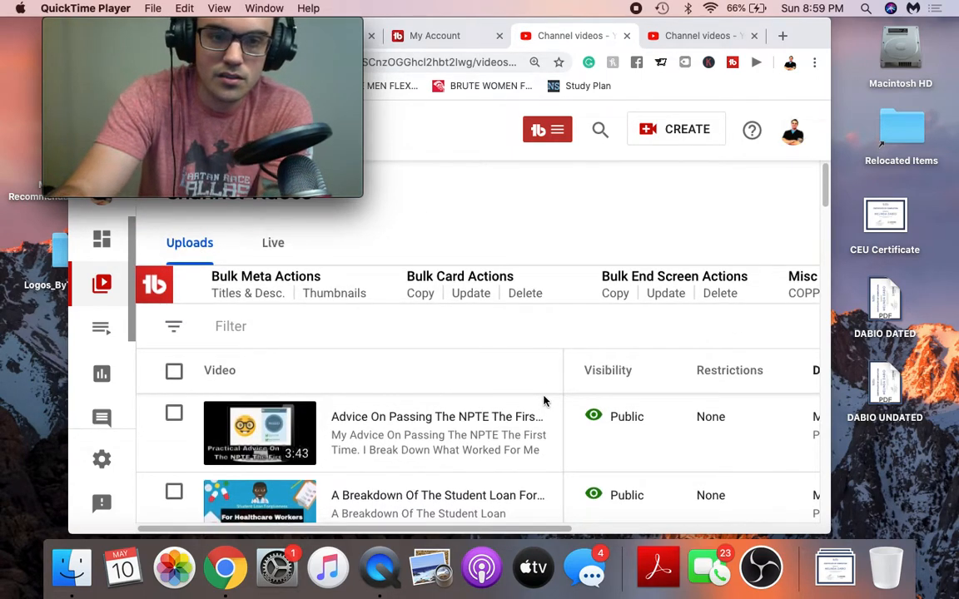
{"action": "left_click", "coordinate": [542, 364]}
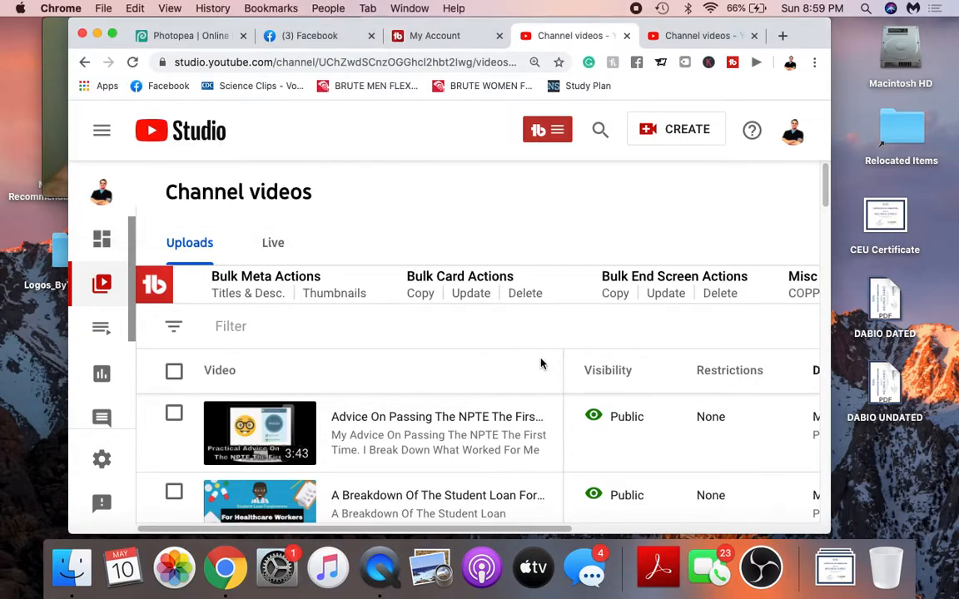
Launch TubeBuddy's Thumbnail Generator for the video "Advice On Passing The NPTE The First Time".
{"action": "key", "text": "super+minus"}
{"action": "key", "text": "super+minus"}
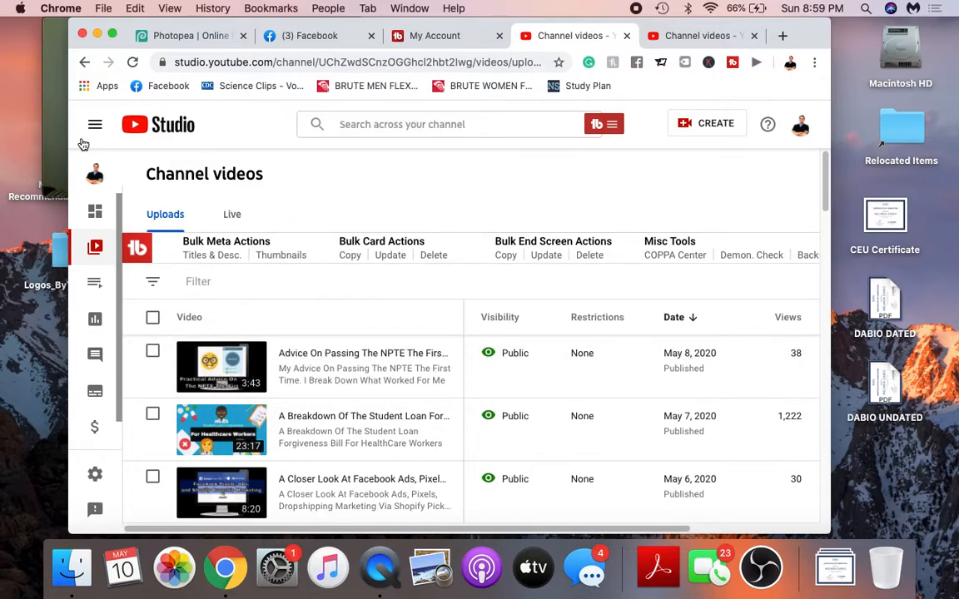
{"action": "left_click", "coordinate": [44, 107]}
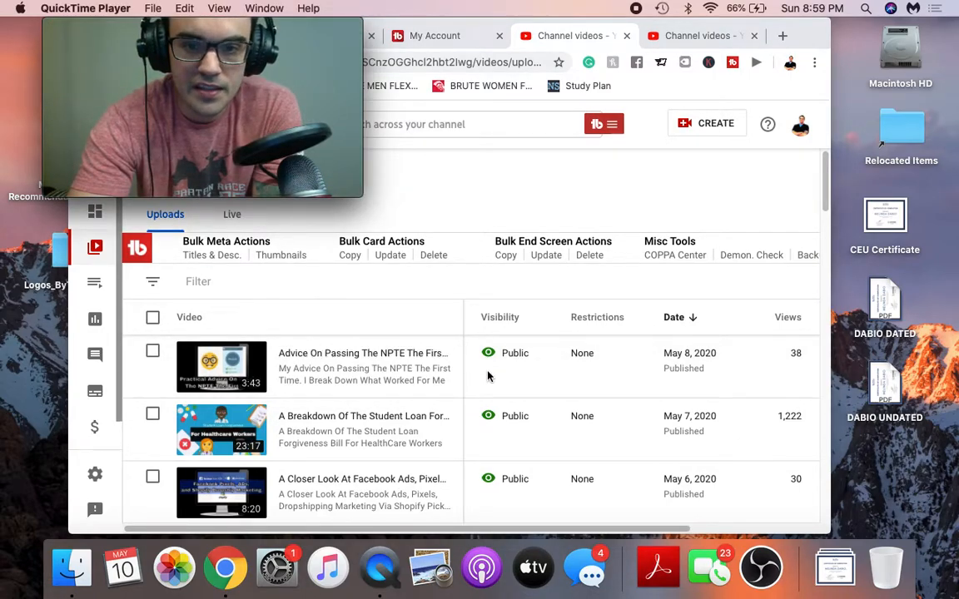
{"action": "left_click", "coordinate": [462, 385]}
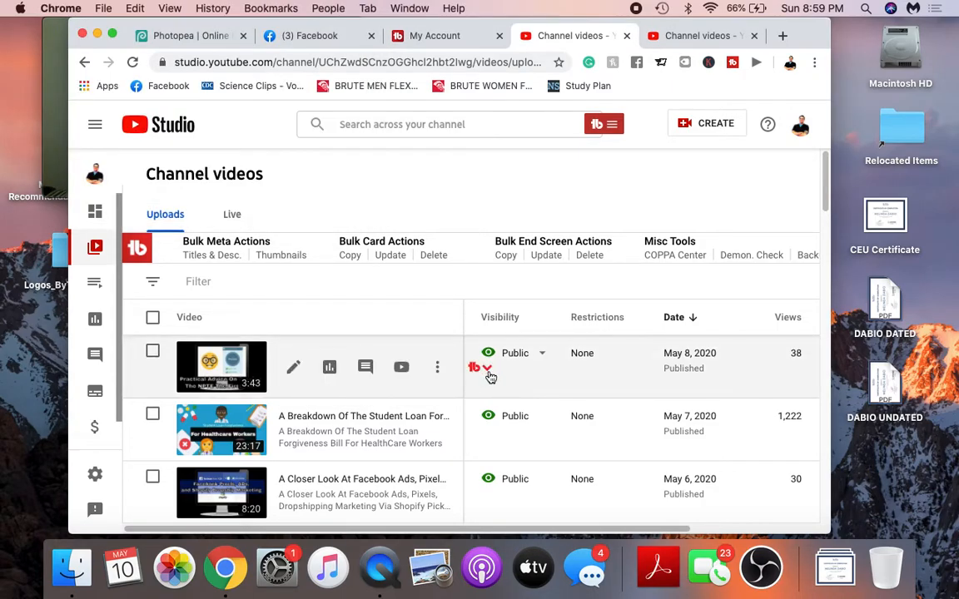
{"action": "left_click", "coordinate": [487, 371]}
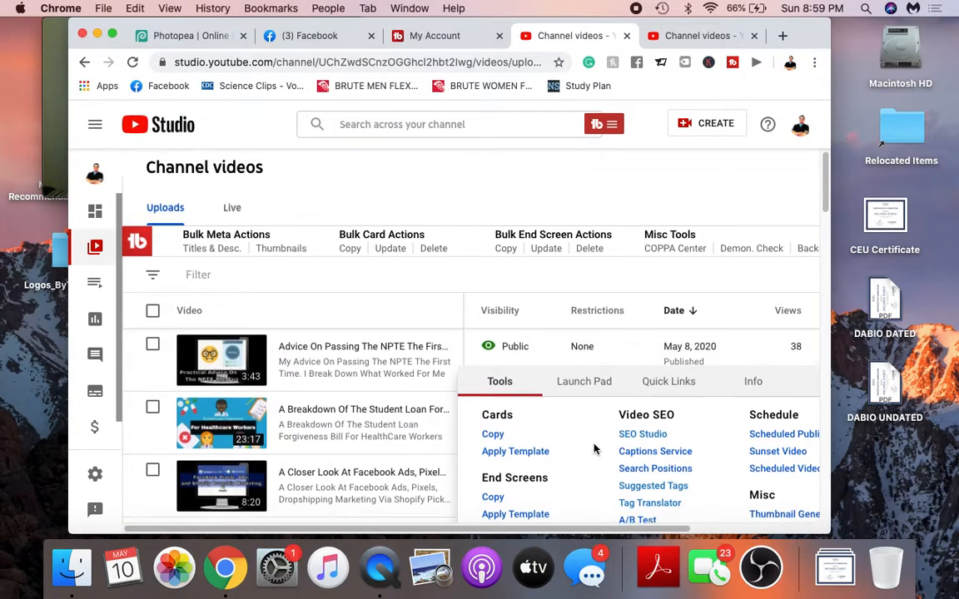
{"action": "scroll", "coordinate": [594, 449], "scroll_direction": "down", "scroll_amount": 1}
{"action": "left_click", "coordinate": [767, 465]}
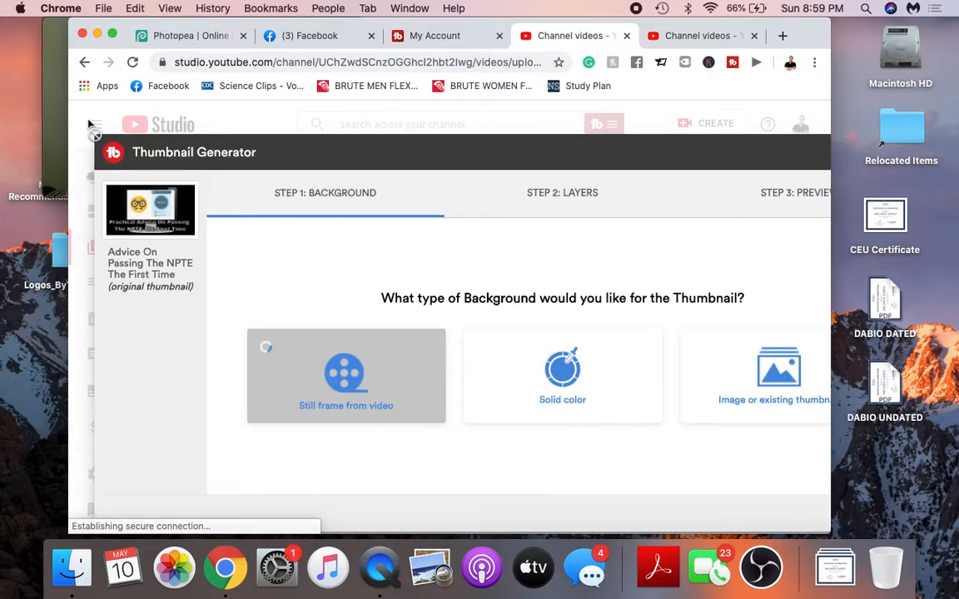
{"action": "left_click", "coordinate": [50, 83]}
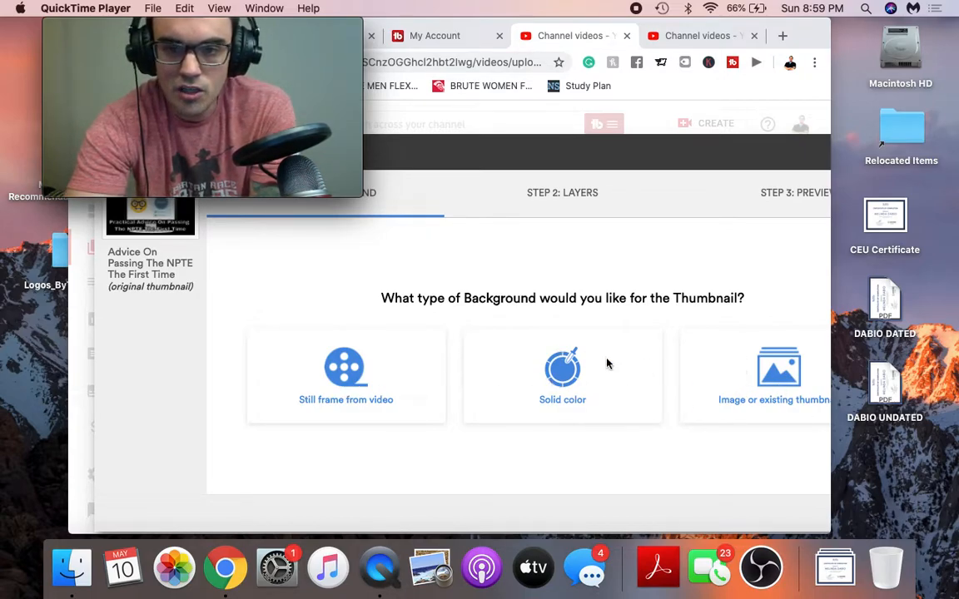
Choose the stock image of a cheering crowd against orange sun rays as the thumbnail background and continue to Layers.
{"action": "left_click", "coordinate": [730, 368]}
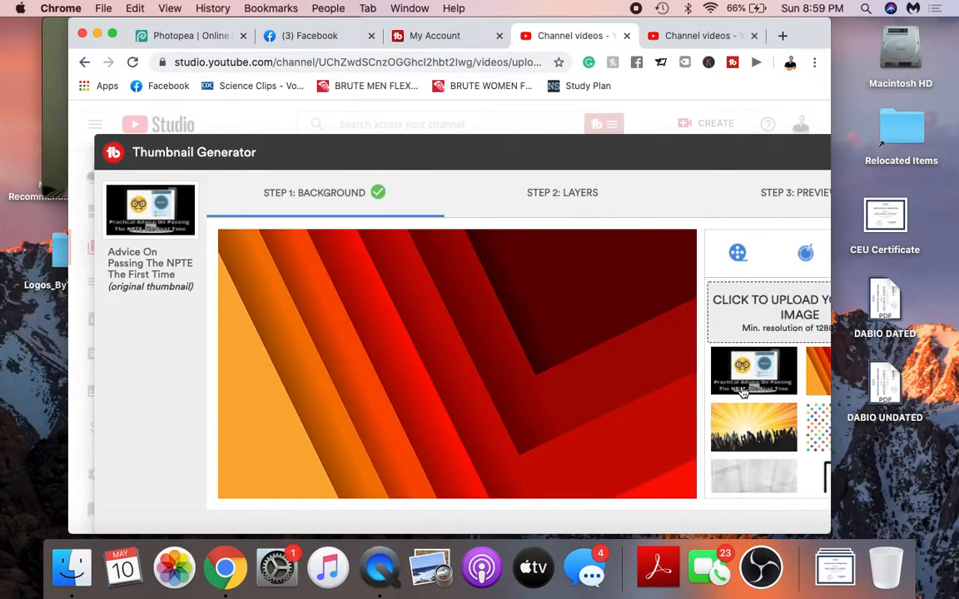
{"action": "scroll", "coordinate": [743, 393], "scroll_direction": "down", "scroll_amount": 2}
{"action": "left_click", "coordinate": [756, 340]}
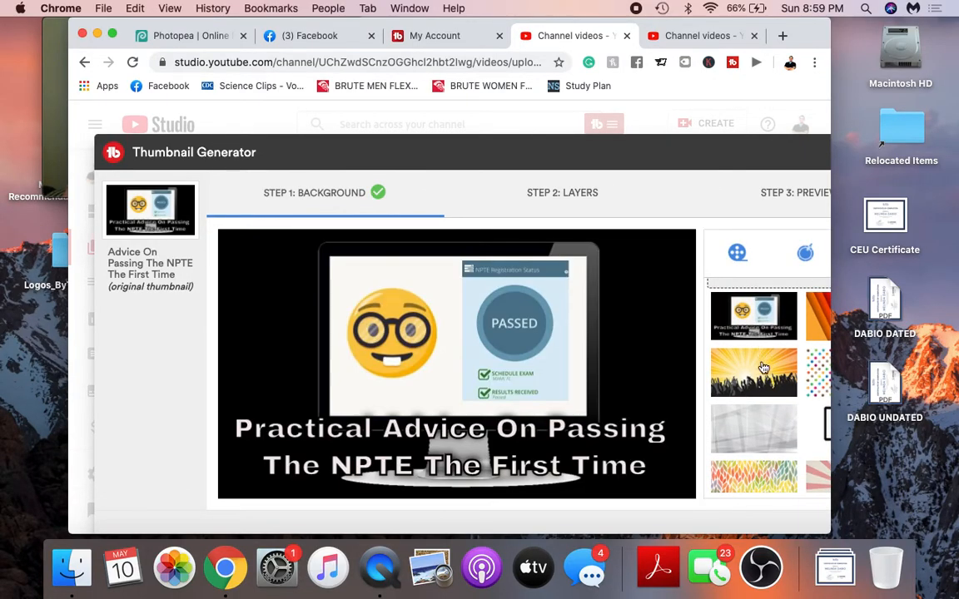
{"action": "left_click", "coordinate": [762, 372]}
{"action": "scroll", "coordinate": [763, 372], "scroll_direction": "down", "scroll_amount": 2}
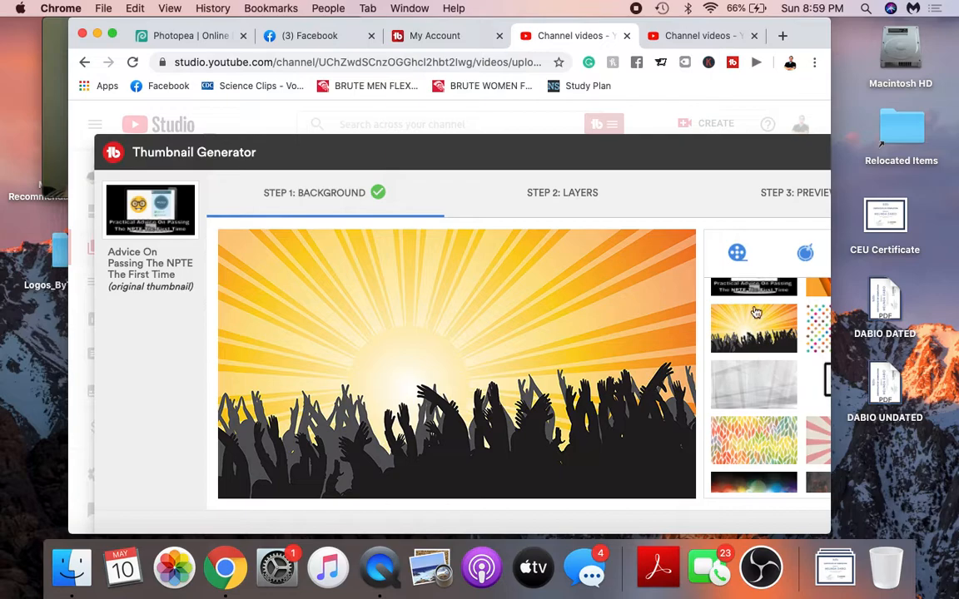
{"action": "key", "text": "super+minus"}
{"action": "key", "text": "super+minus"}
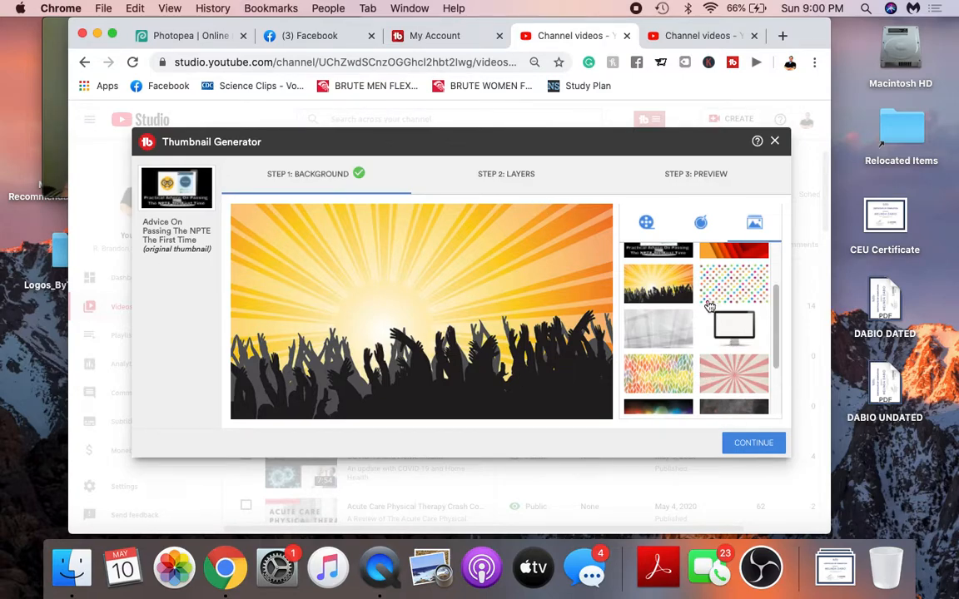
{"action": "left_click", "coordinate": [752, 446]}
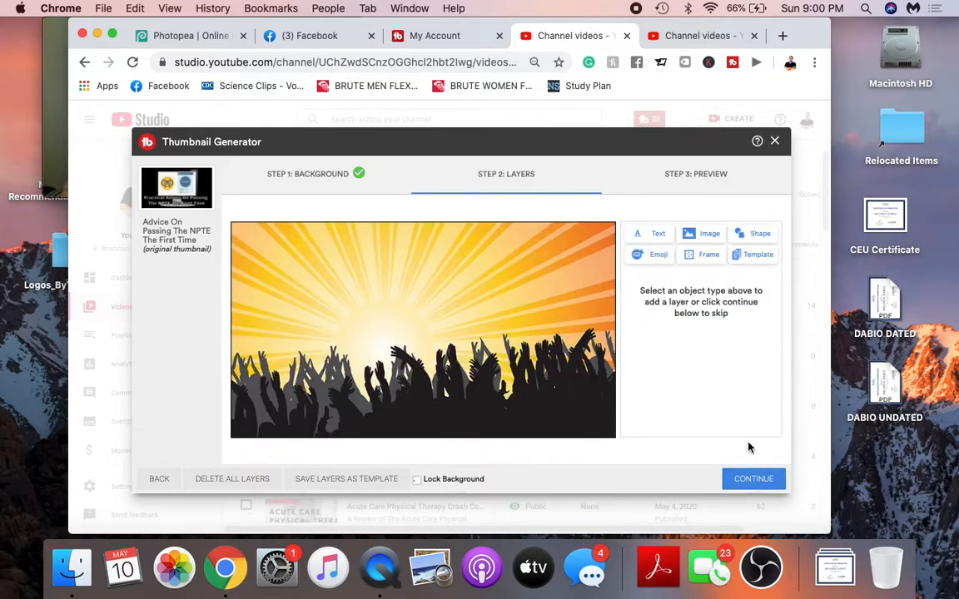
Add a grinning face emoji layer and place it in the upper-left corner of the thumbnail.
{"action": "left_click", "coordinate": [653, 260]}
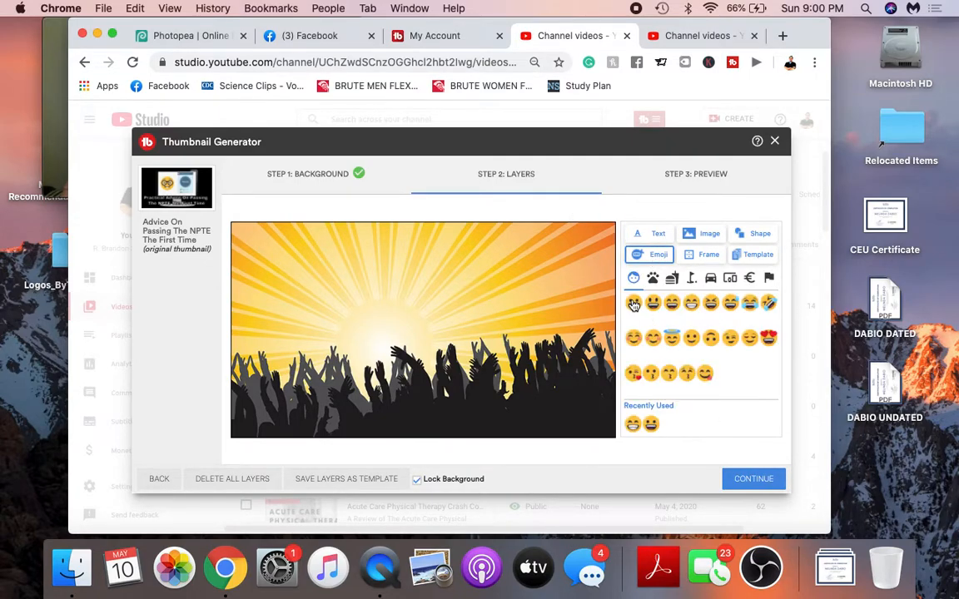
{"action": "left_click", "coordinate": [633, 304]}
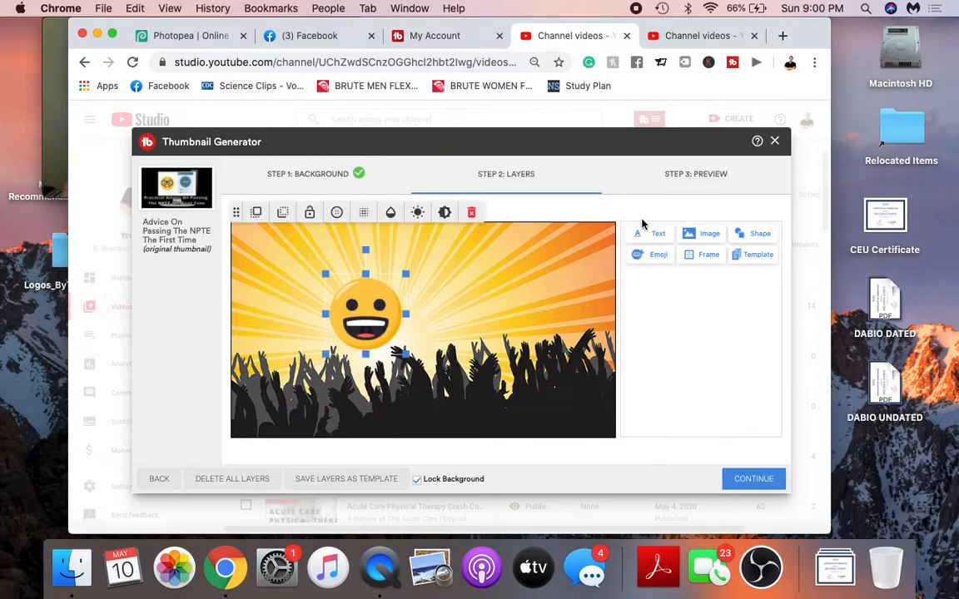
{"action": "left_click_drag", "start_coordinate": [367, 338], "coordinate": [290, 302]}
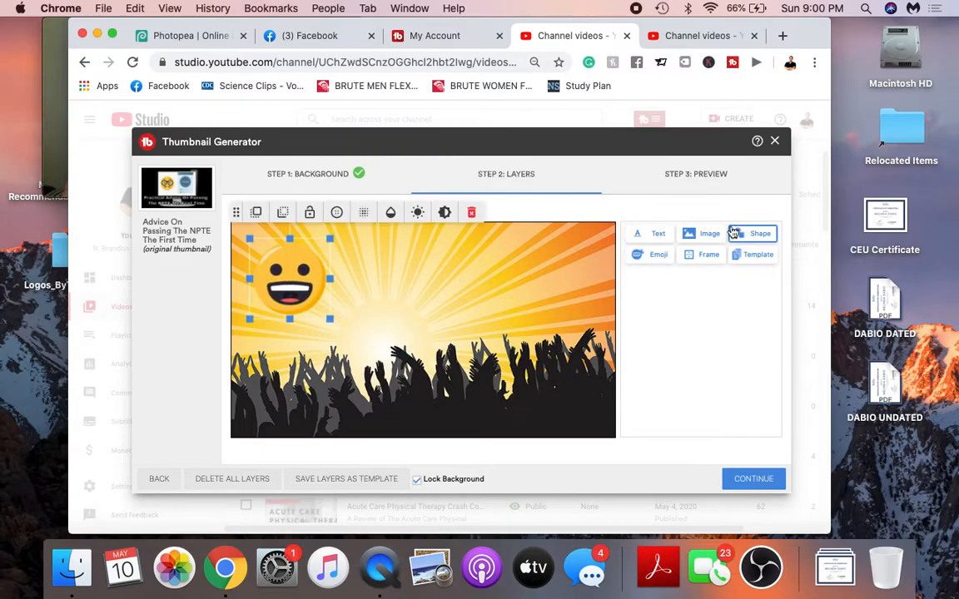
Add a red "Enter Text Here" text layer at size S with a dark outline and place it beneath the emoji.
{"action": "left_click", "coordinate": [649, 237]}
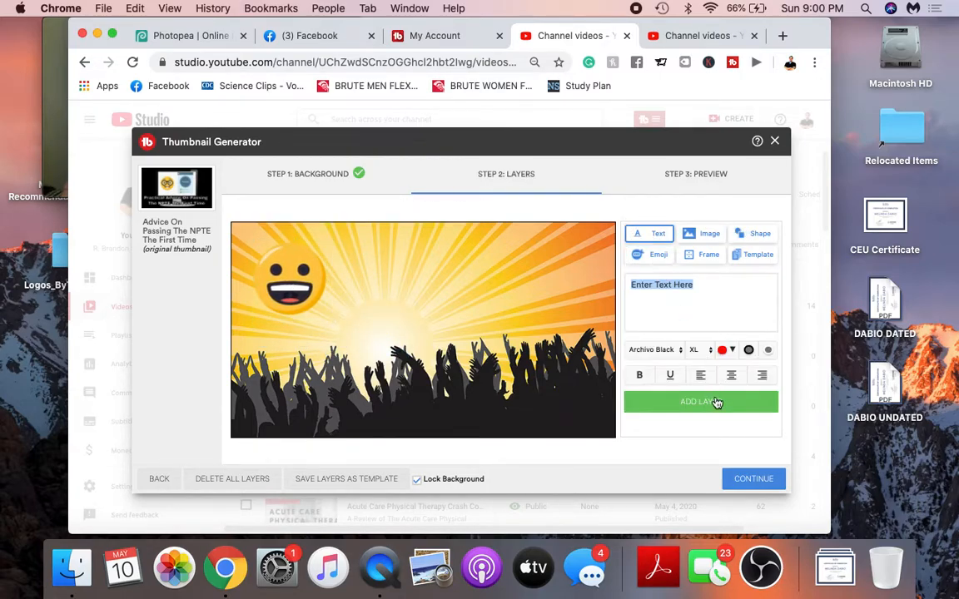
{"action": "left_click", "coordinate": [643, 362]}
{"action": "left_click_drag", "start_coordinate": [568, 301], "coordinate": [531, 349]}
{"action": "left_click", "coordinate": [701, 354]}
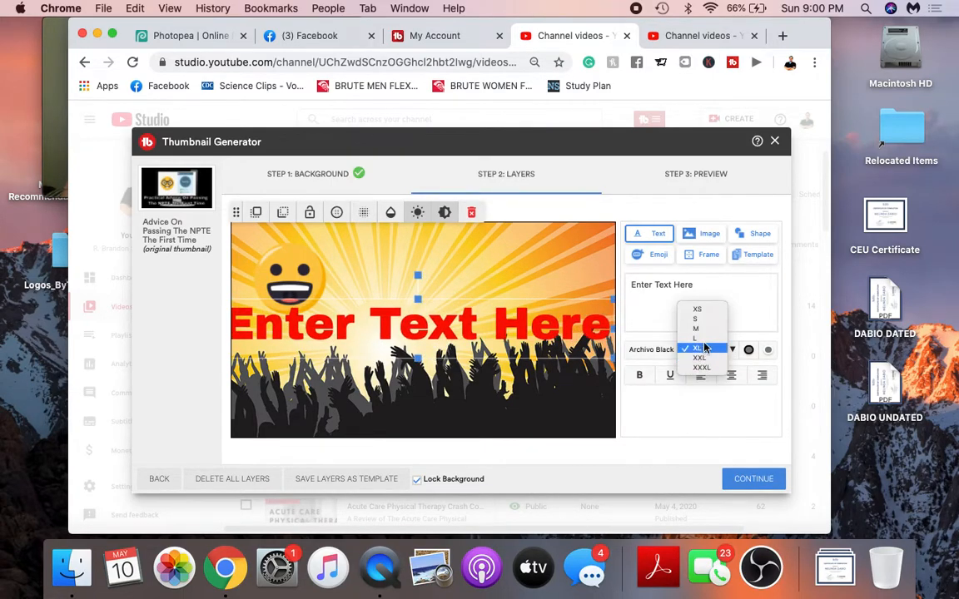
{"action": "left_click", "coordinate": [705, 323]}
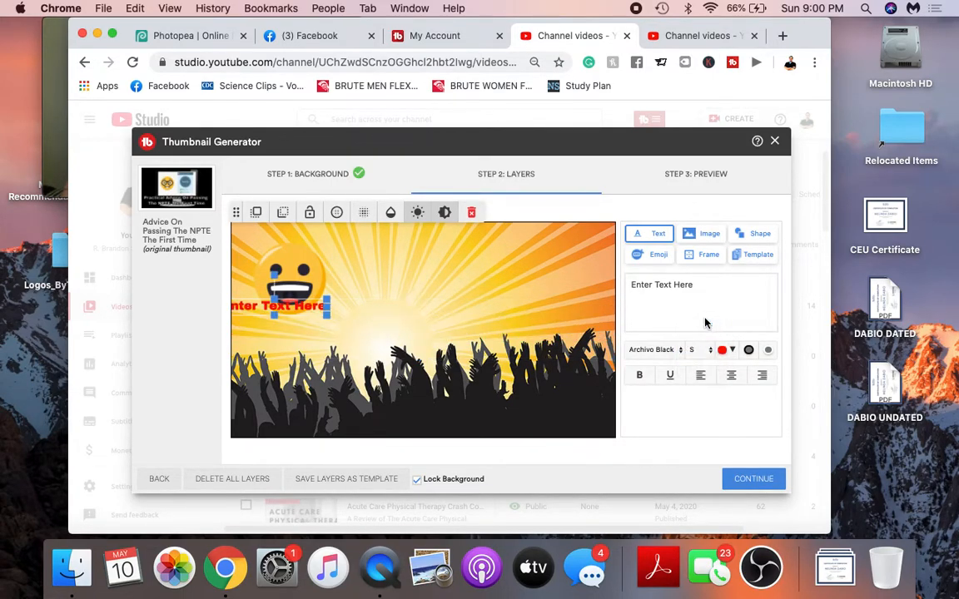
{"action": "left_click", "coordinate": [750, 350]}
{"action": "left_click_drag", "start_coordinate": [283, 309], "coordinate": [306, 332]}
Add the custom portrait image twice, placing one copy near the thumbnail's centre and the other on its right side.
{"action": "left_click", "coordinate": [707, 239]}
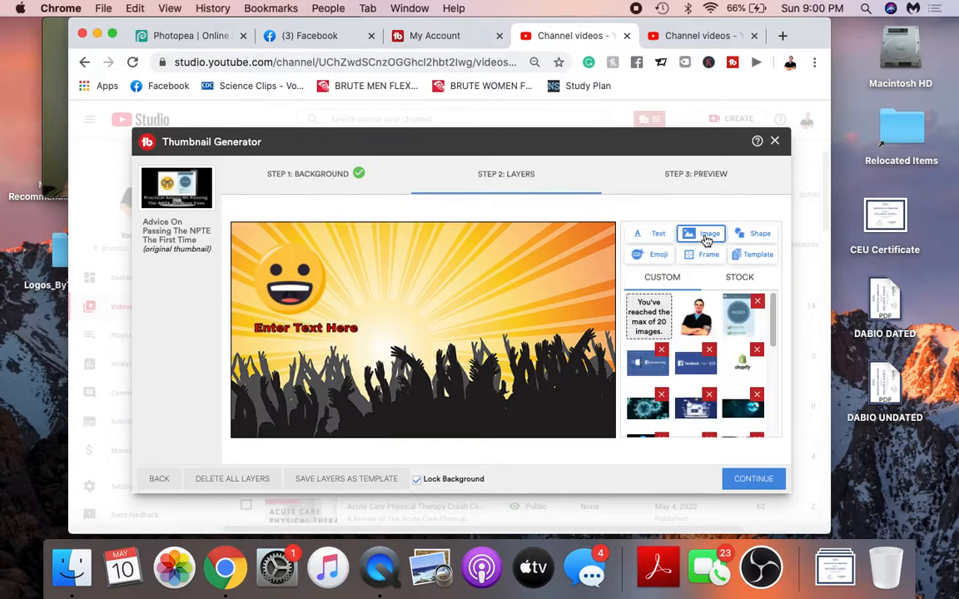
{"action": "left_click", "coordinate": [699, 314]}
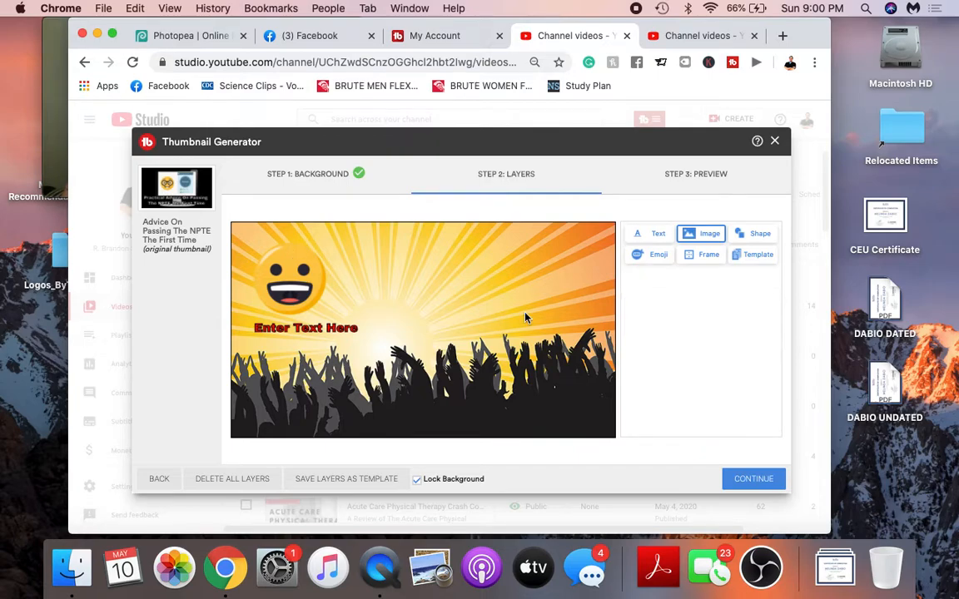
{"action": "left_click", "coordinate": [699, 233]}
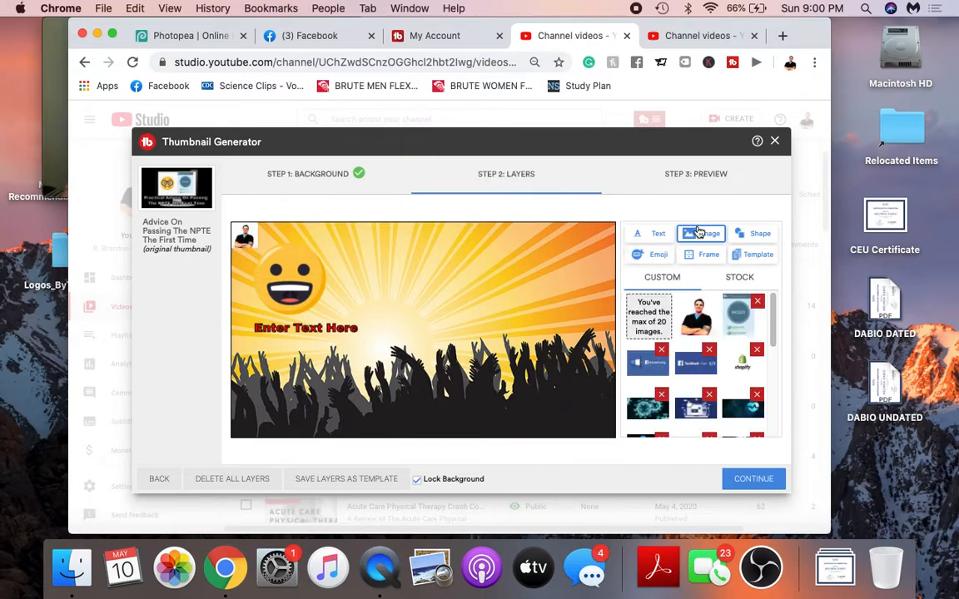
{"action": "left_click", "coordinate": [699, 300]}
{"action": "left_click_drag", "start_coordinate": [252, 243], "coordinate": [432, 294]}
{"action": "left_click_drag", "start_coordinate": [246, 237], "coordinate": [527, 310]}
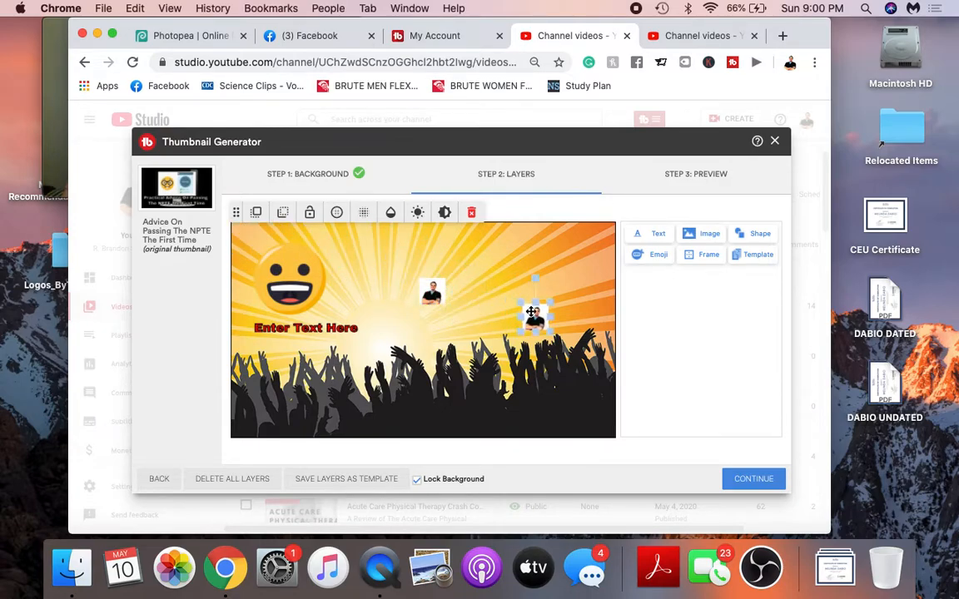
Show the available shapes and delete the portrait copy on the thumbnail's right side.
{"action": "left_click", "coordinate": [759, 233]}
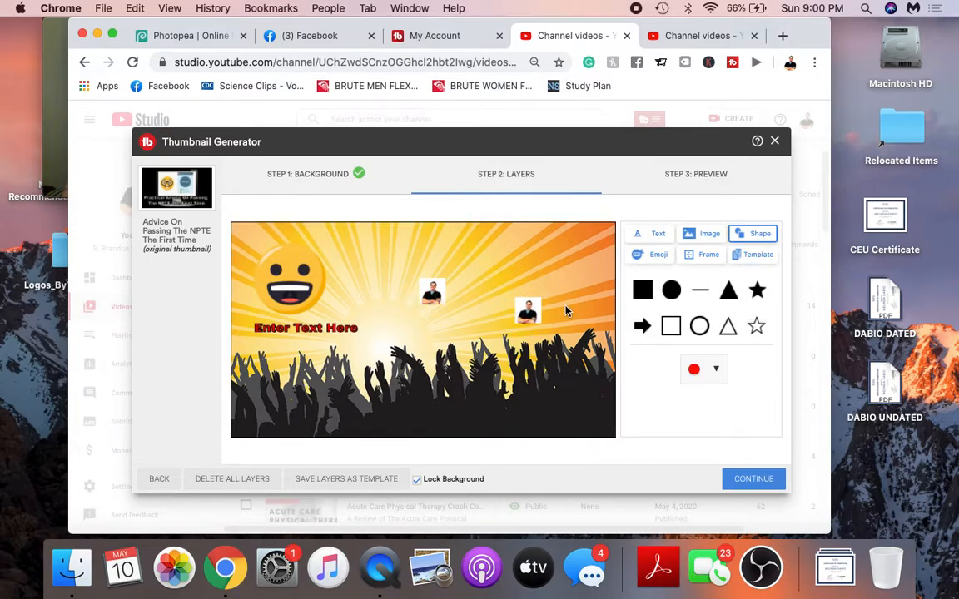
{"action": "left_click", "coordinate": [525, 307]}
{"action": "left_click", "coordinate": [468, 212]}
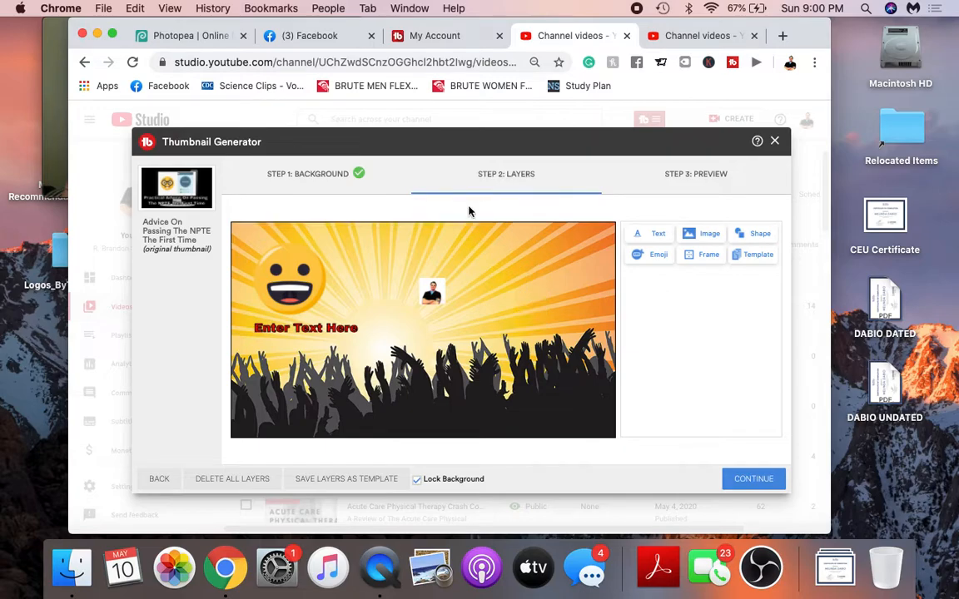
Enlarge the grinning emoji so it covers most of the thumbnail's left half.
{"action": "left_click", "coordinate": [437, 287]}
{"action": "left_click", "coordinate": [319, 278]}
{"action": "left_click_drag", "start_coordinate": [330, 319], "coordinate": [456, 391]}
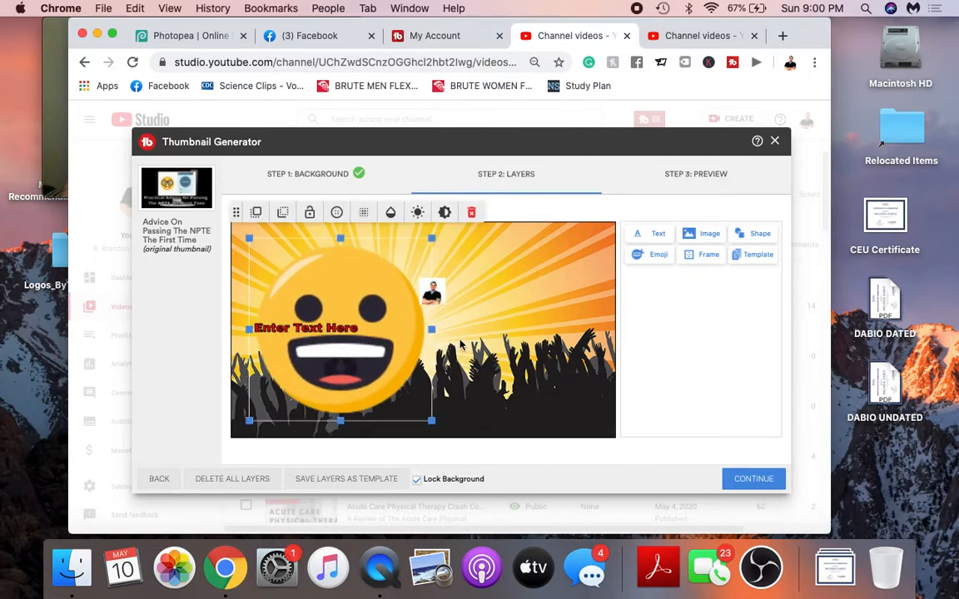
Try out the opacity and contrast adjustments on the enlarged emoji.
{"action": "left_click", "coordinate": [390, 212]}
{"action": "left_click", "coordinate": [389, 240]}
{"action": "left_click_drag", "start_coordinate": [389, 241], "coordinate": [451, 236]}
{"action": "left_click", "coordinate": [444, 212]}
{"action": "left_click", "coordinate": [370, 286]}
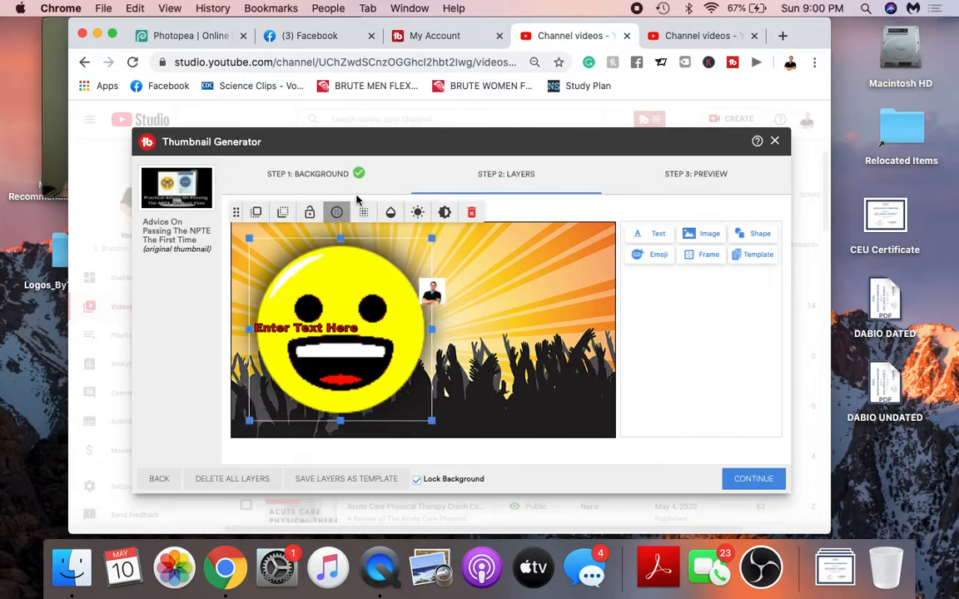
Delete the emoji, portrait and text layers from the thumbnail and close the Thumbnail Generator.
{"action": "left_click", "coordinate": [497, 294]}
{"action": "left_click", "coordinate": [323, 317]}
{"action": "left_click", "coordinate": [472, 215]}
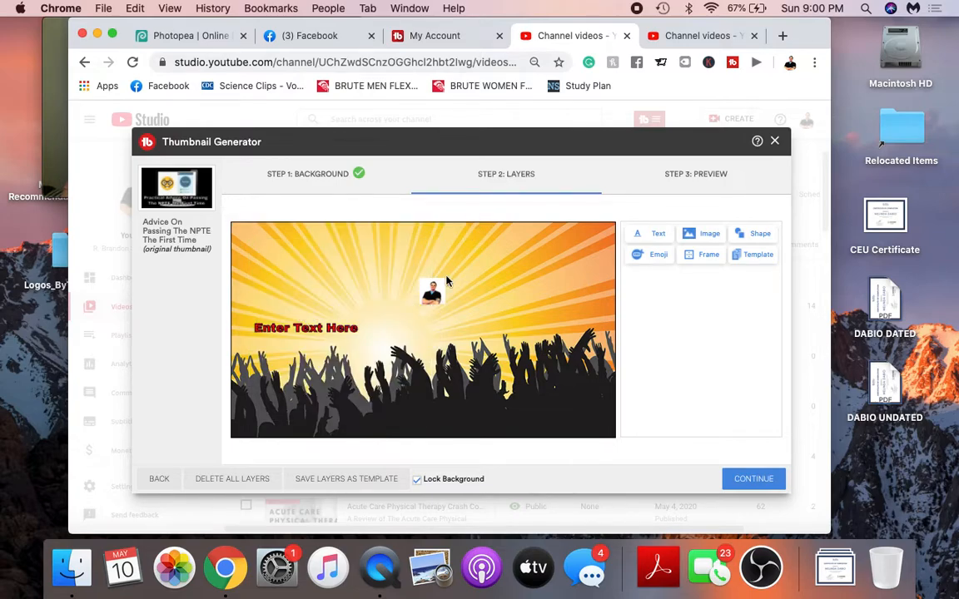
{"action": "left_click", "coordinate": [436, 291]}
{"action": "left_click", "coordinate": [473, 215]}
{"action": "left_click", "coordinate": [332, 330]}
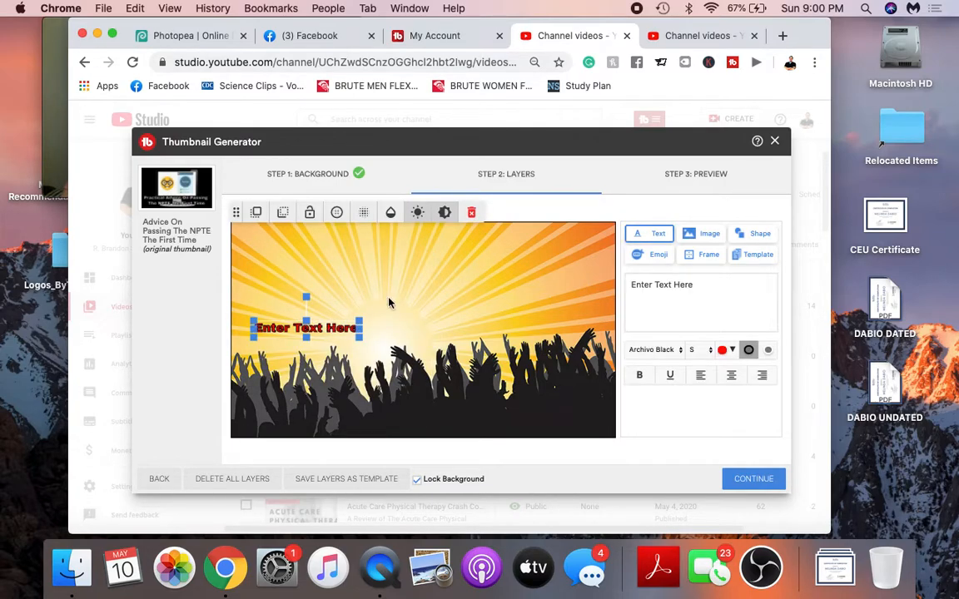
{"action": "left_click", "coordinate": [472, 213]}
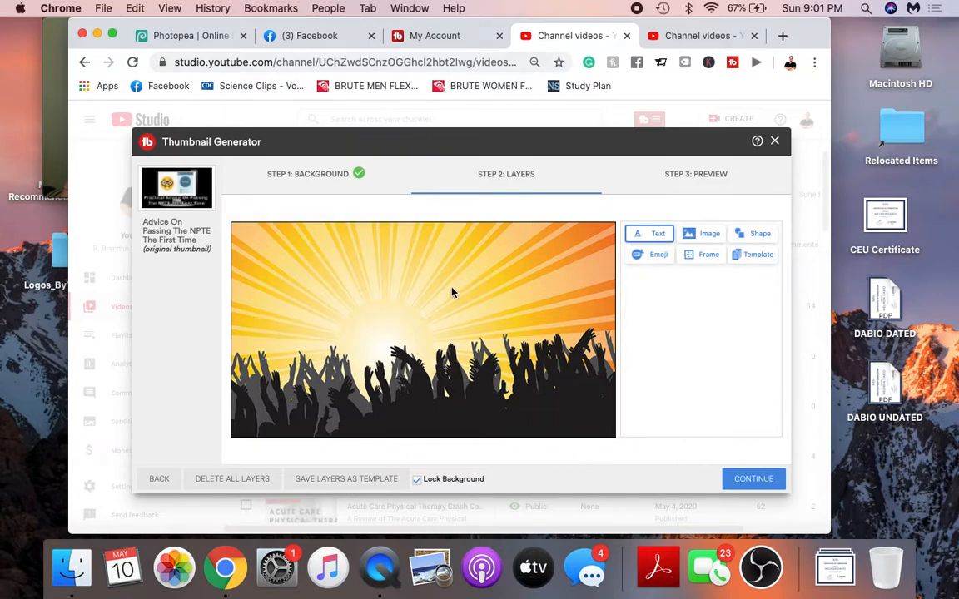
{"action": "left_click", "coordinate": [776, 142]}
{"action": "left_click", "coordinate": [53, 92]}
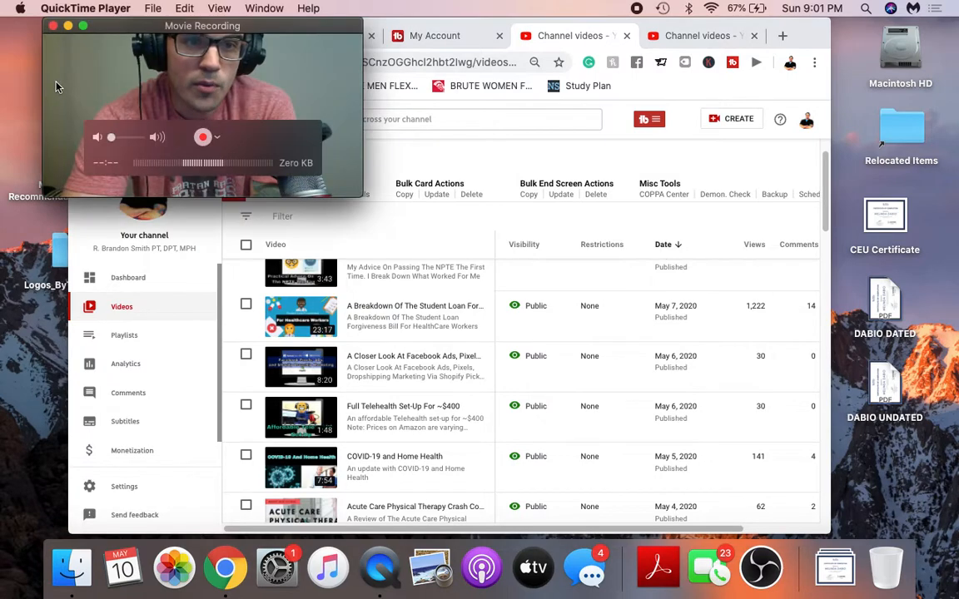